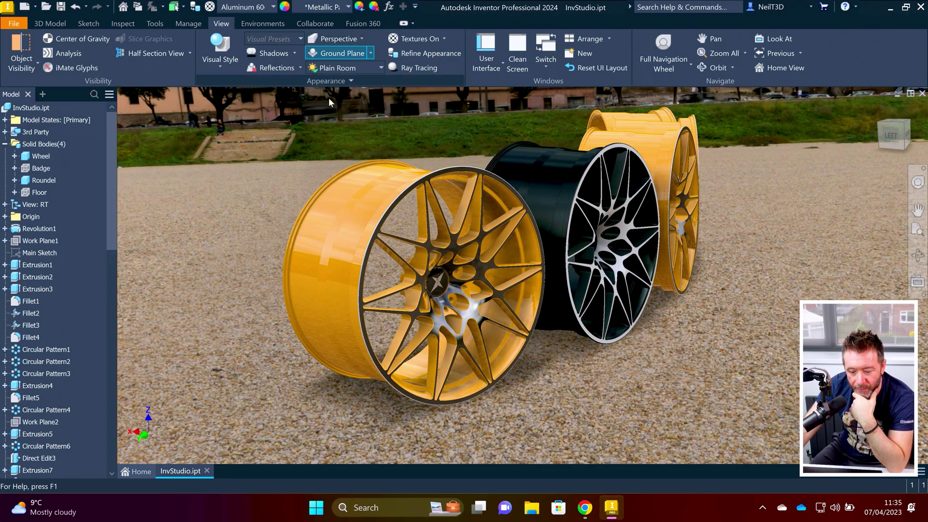
# Step: Orbit to view the row of wheels from the side and compare it with ray tracing on and off
pyautogui.keyDown('shift'); pyautogui.moveTo(407, 127); pyautogui.dragTo(485, 172, button='middle'); pyautogui.keyUp('shift')
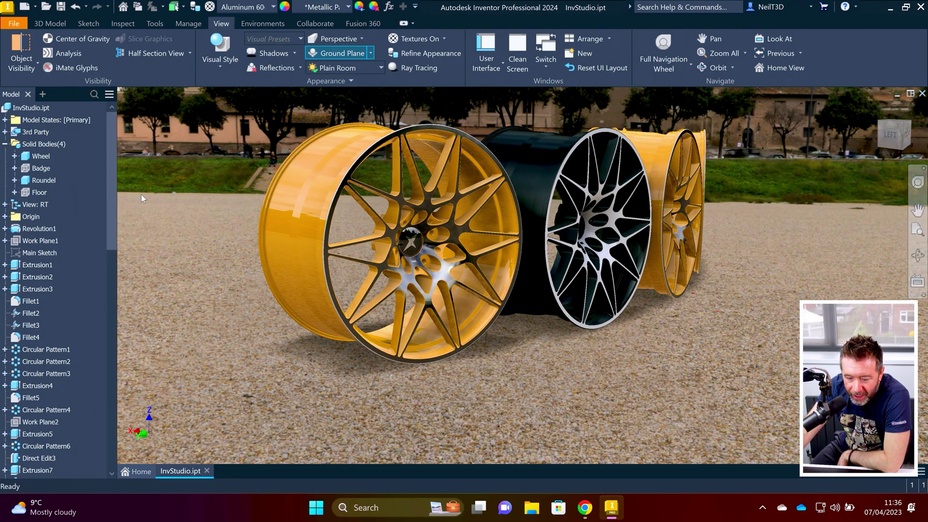
pyautogui.click(401, 69)
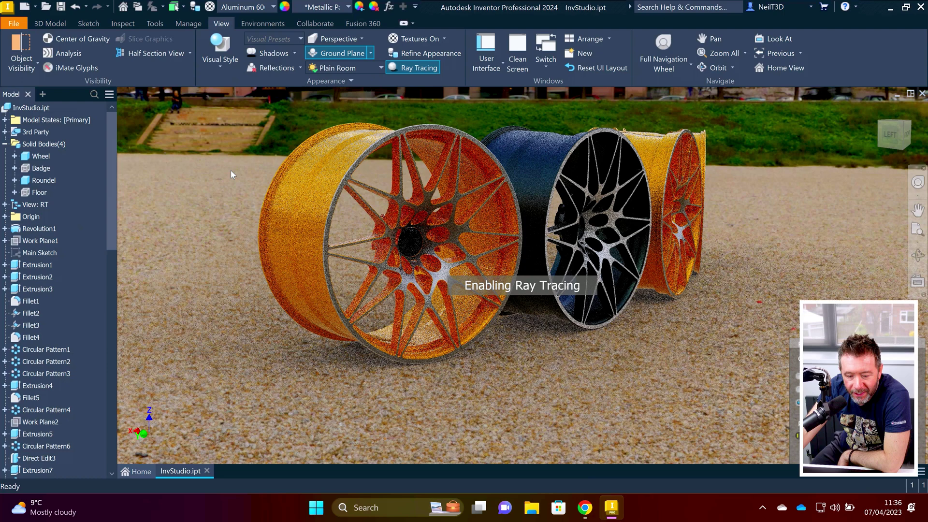
pyautogui.click(422, 70)
pyautogui.click(422, 69)
pyautogui.click(422, 69)
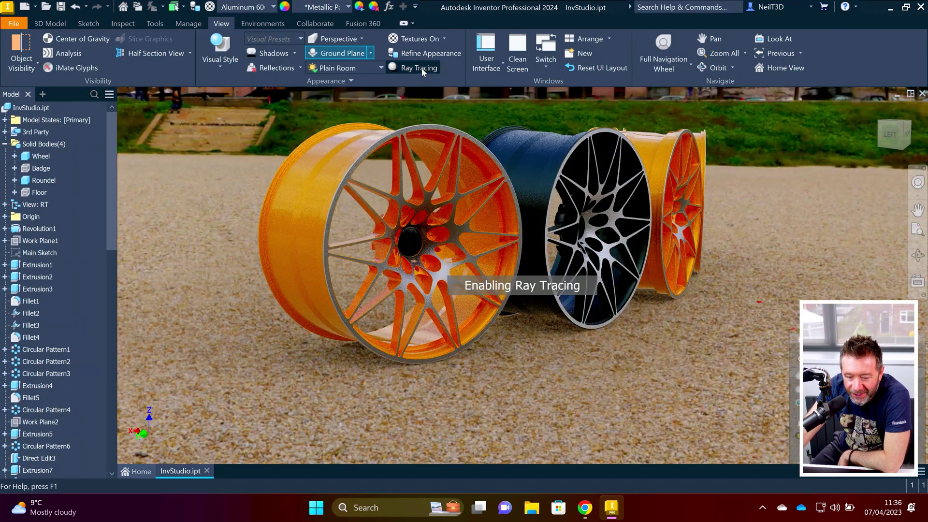
# Step: View the wheels from a more frontal angle and toggle ray tracing to compare both renderings, leaving ray tracing enabled
pyautogui.moveTo(448, 131)
pyautogui.keyDown('shift'); pyautogui.mouseDown(button='middle')
pyautogui.moveTo(459, 133)
pyautogui.moveTo(433, 144)
pyautogui.moveTo(453, 145)
pyautogui.mouseUp(button='middle'); pyautogui.keyUp('shift')
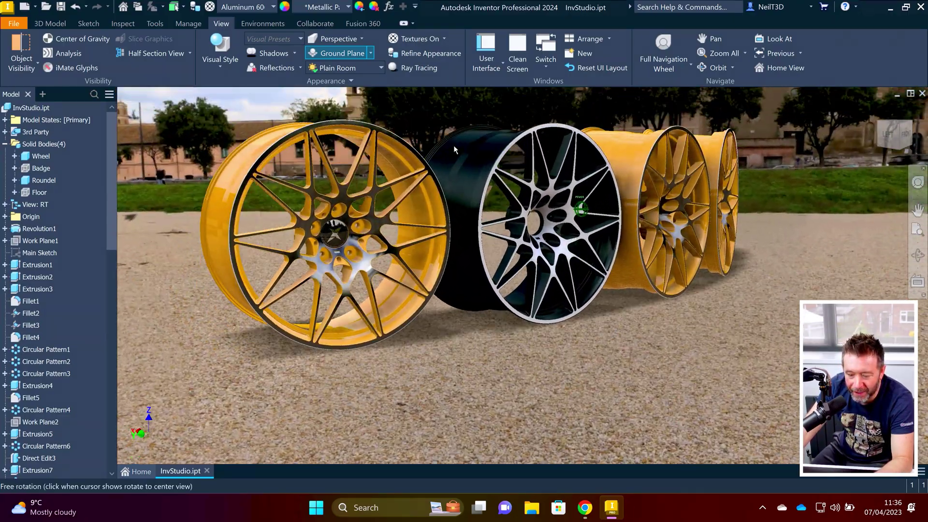
pyautogui.click(421, 70)
pyautogui.click(420, 71)
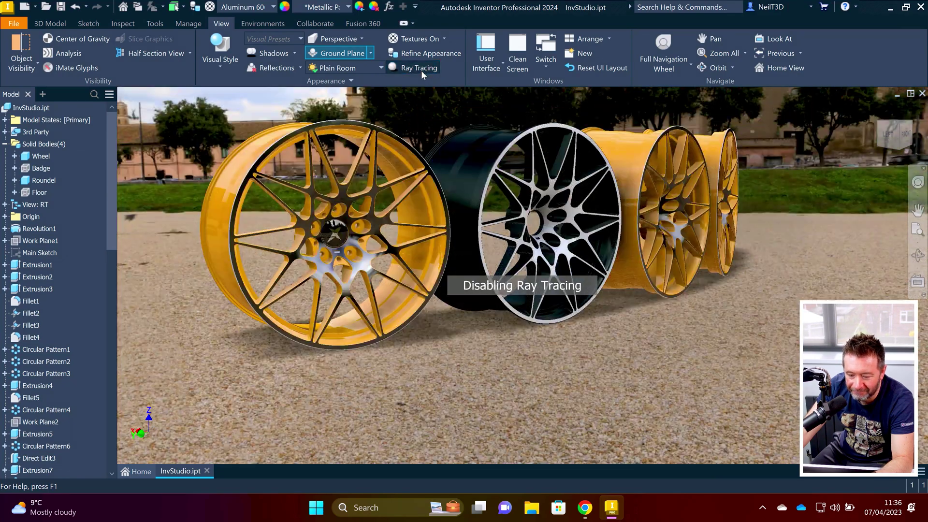
pyautogui.click(420, 71)
pyautogui.click(421, 71)
pyautogui.click(420, 70)
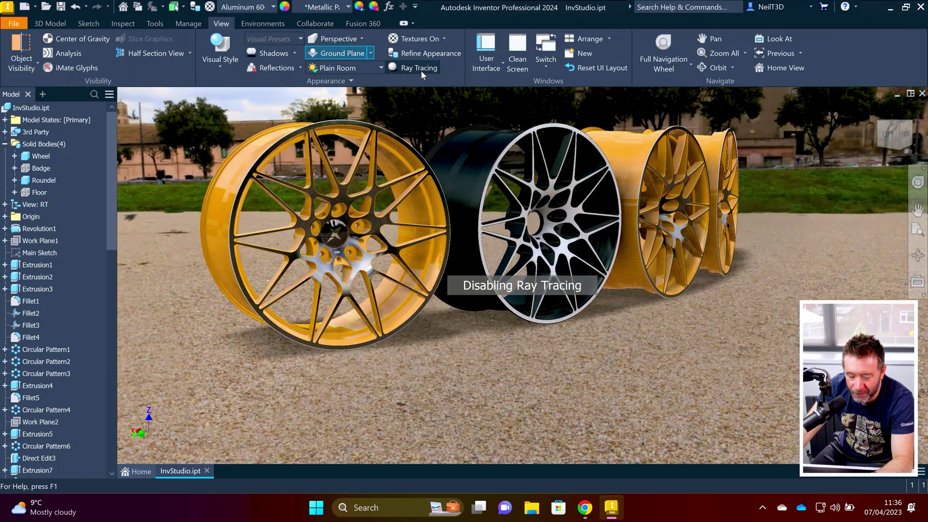
pyautogui.click(421, 71)
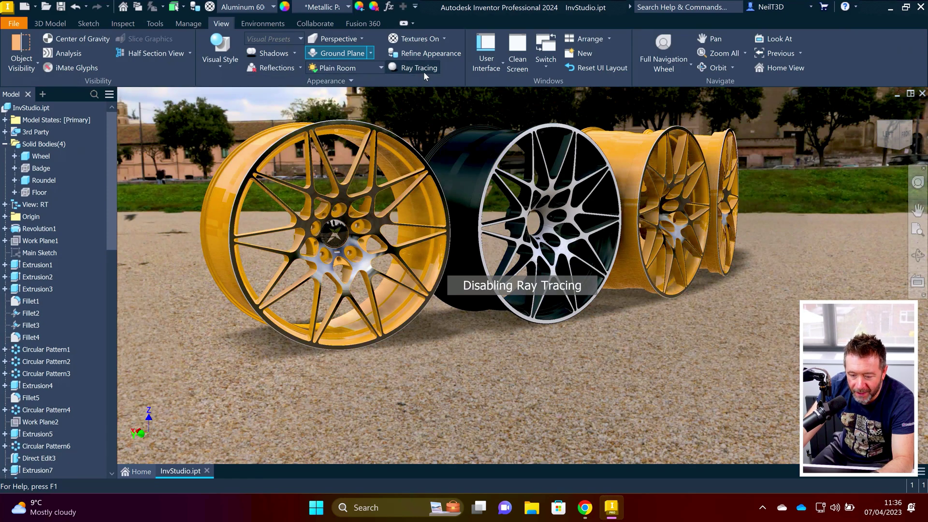
pyautogui.click(424, 71)
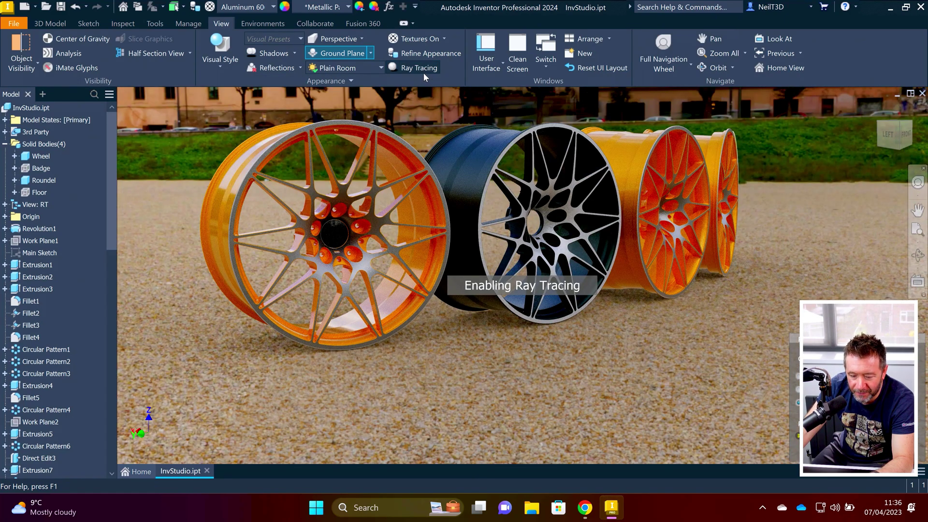
pyautogui.click(420, 72)
pyautogui.click(416, 71)
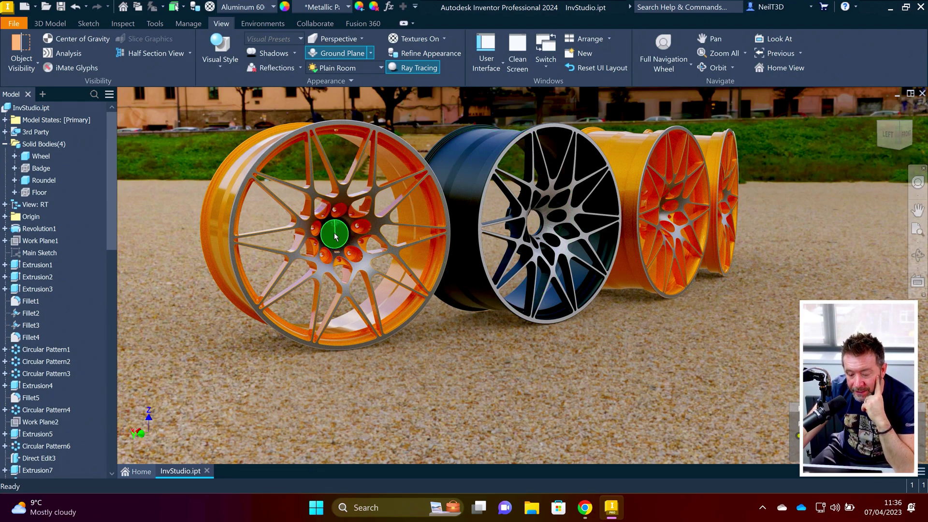
# Step: Examine the front wheel's centre cap and bolt holes up close in ray tracing, and switch ray tracing off
pyautogui.scroll(-5, 327, 239)
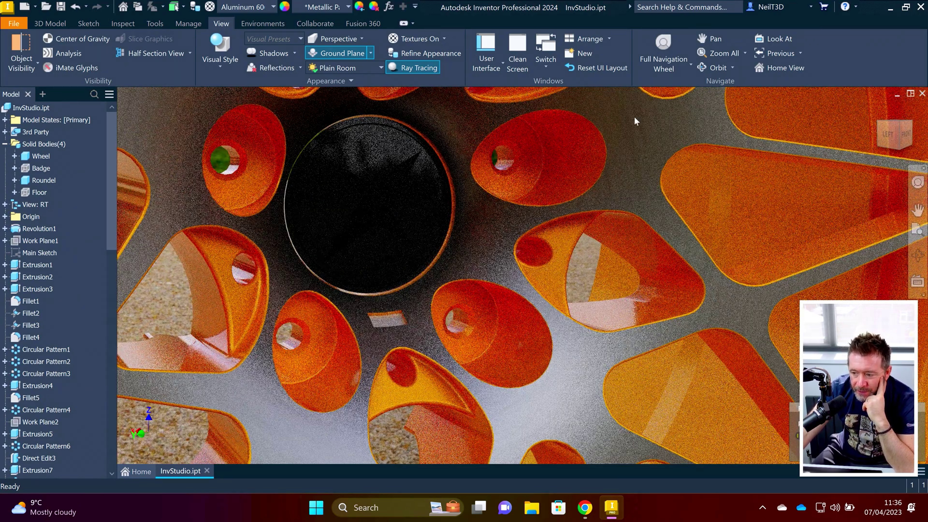
pyautogui.click(428, 69)
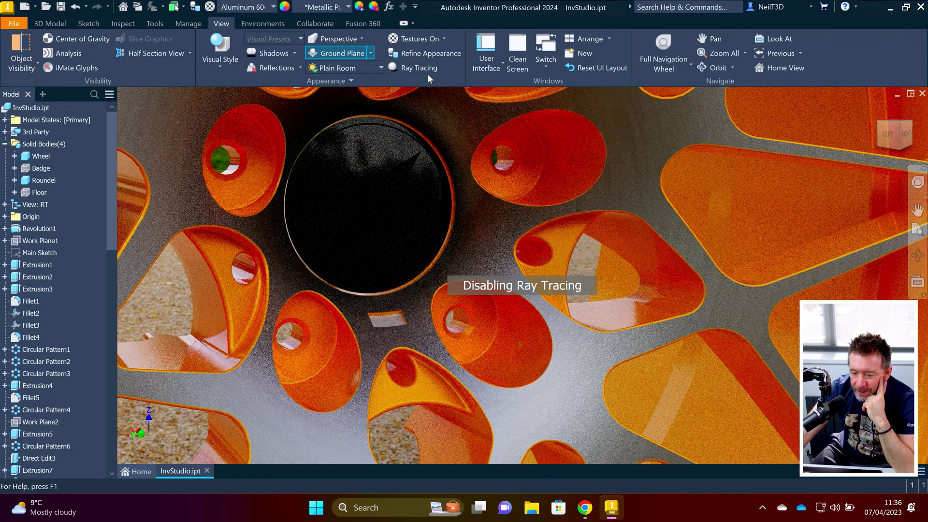
pyautogui.scroll(8, 382, 211)
pyautogui.scroll(5, 374, 210)
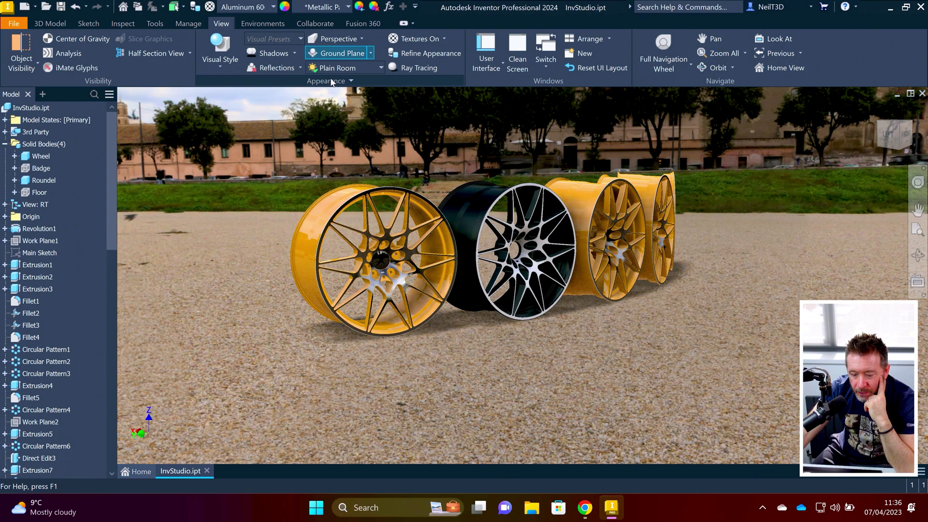
pyautogui.click(378, 69)
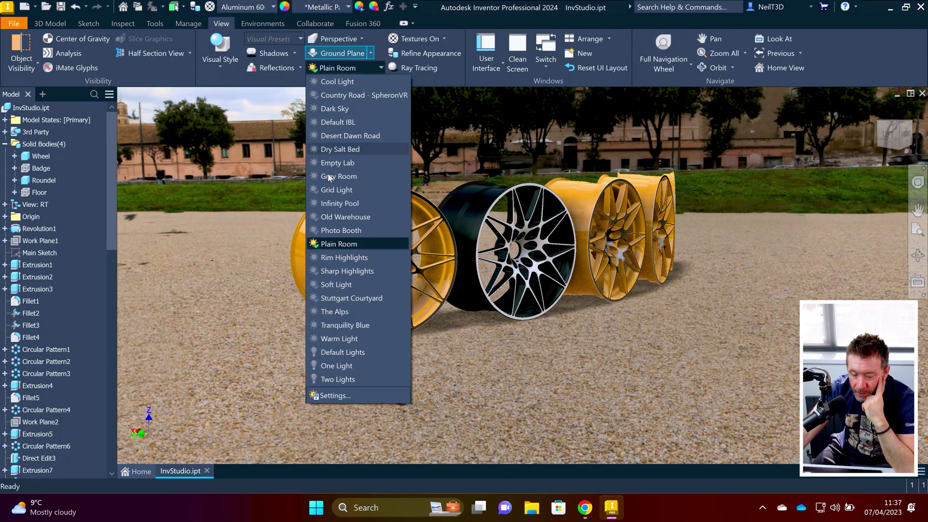
pyautogui.click(333, 396)
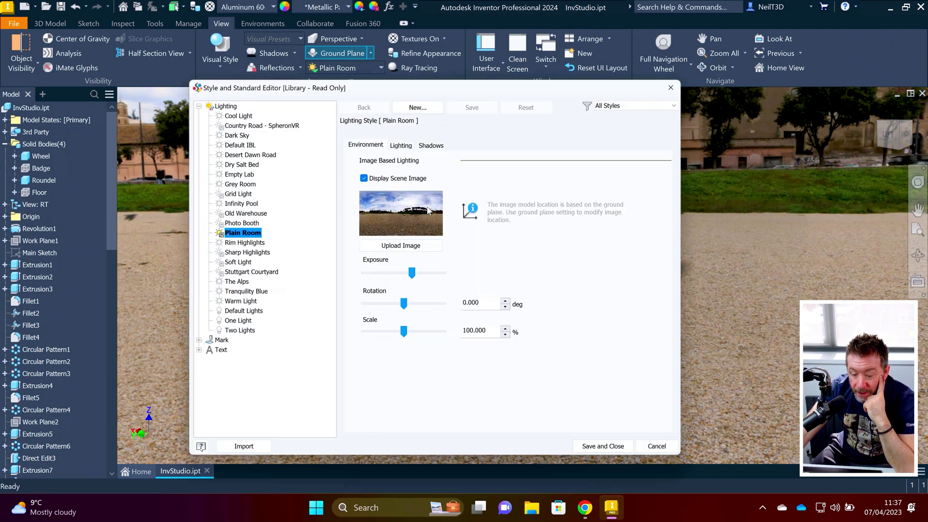
pyautogui.click(382, 248)
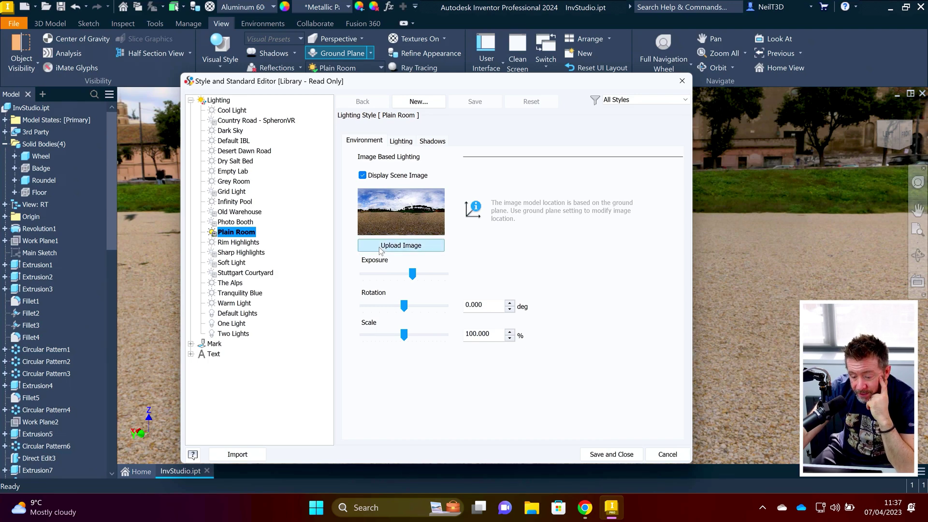
pyautogui.click(548, 95)
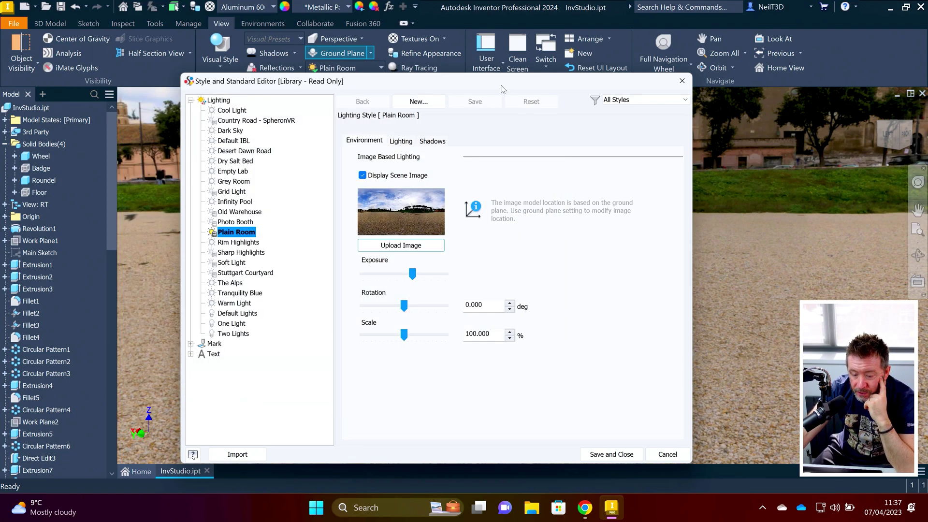
pyautogui.press('Escape')
# Step: Replace the Plain Room lighting style's scene image with schadowplatz_8k.hdr from the 8K folder and save the style
pyautogui.click(375, 66)
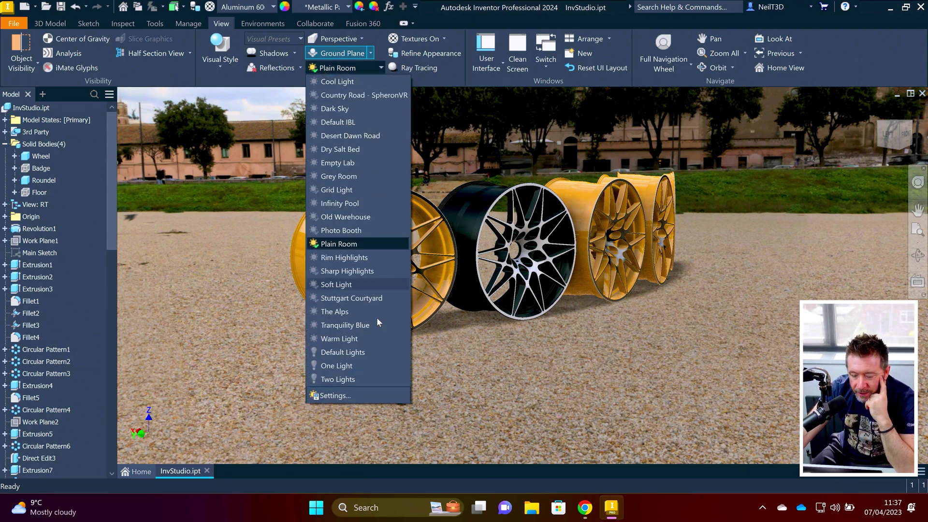
pyautogui.click(341, 394)
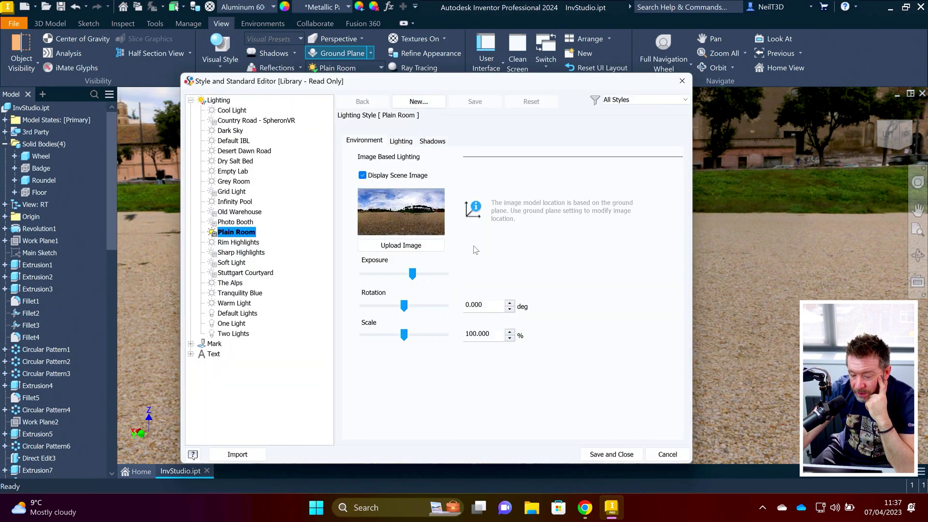
pyautogui.click(387, 245)
pyautogui.click(546, 129)
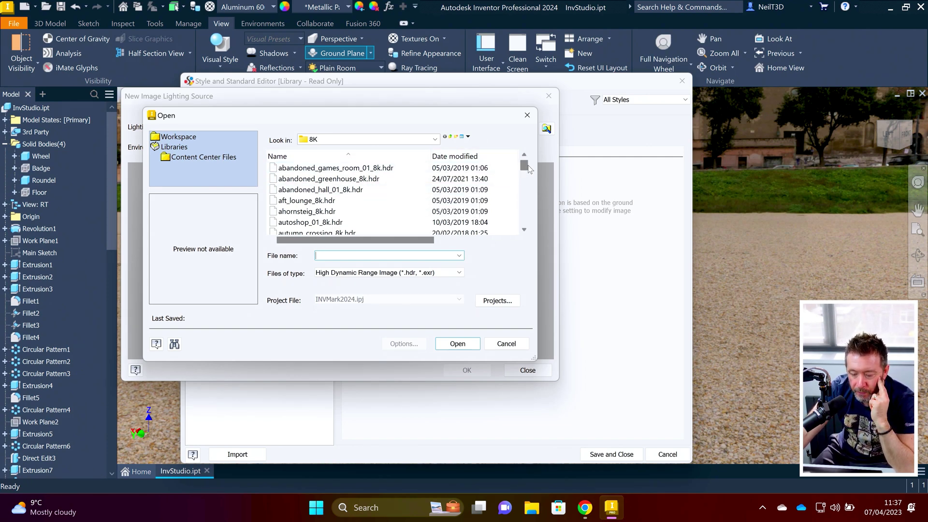
pyautogui.moveTo(528, 168); pyautogui.dragTo(530, 209)
pyautogui.click(312, 189)
pyautogui.click(457, 343)
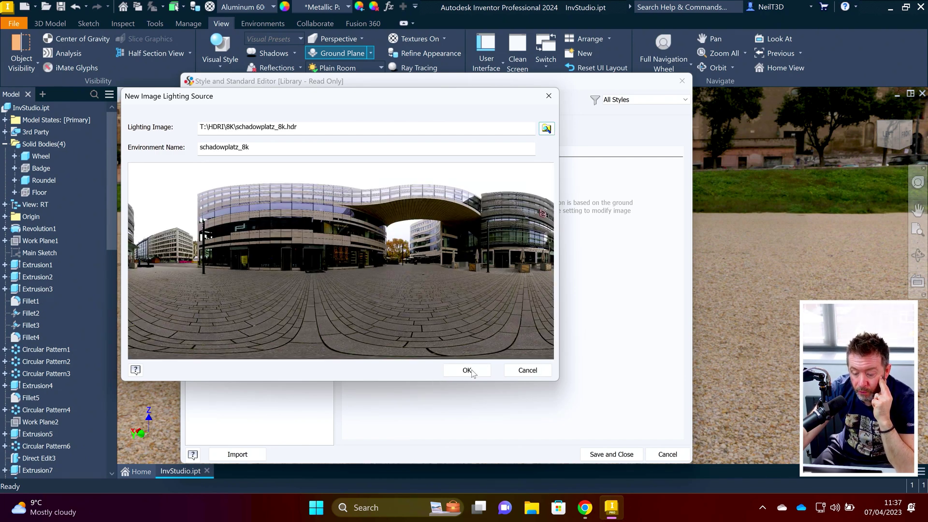
pyautogui.click(468, 371)
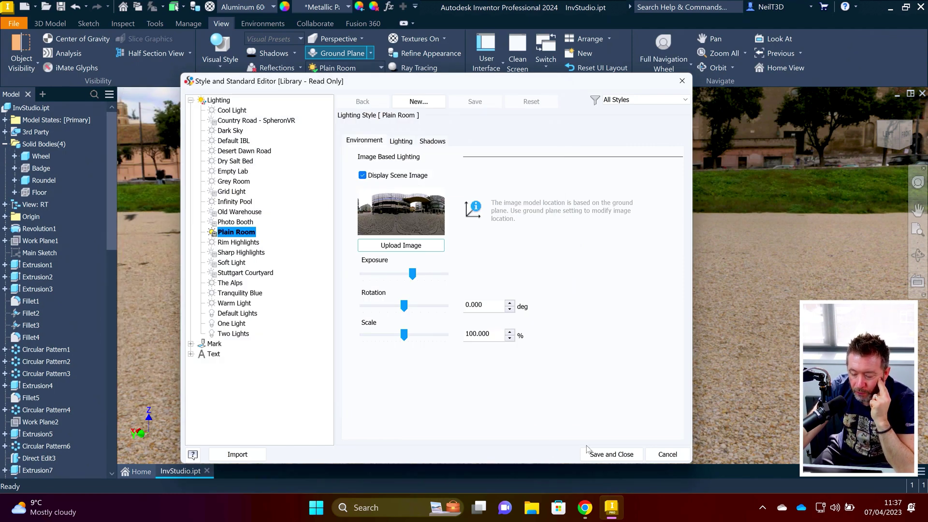
pyautogui.click(606, 453)
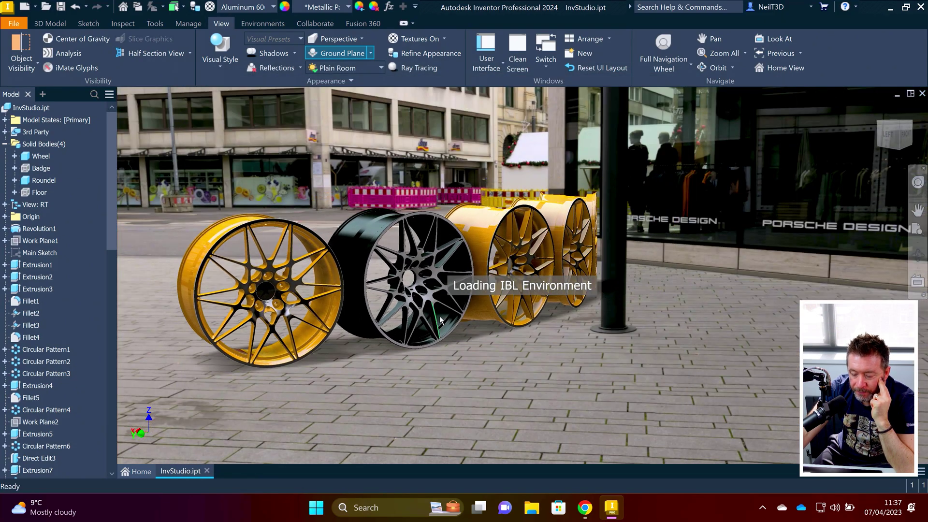
# Step: Frame the wheels larger in the new street environment and check them briefly with ray tracing
pyautogui.keyDown('shift'); pyautogui.moveTo(465, 290); pyautogui.dragTo(609, 286, button='middle'); pyautogui.keyUp('shift')
pyautogui.scroll(3, 460, 289)
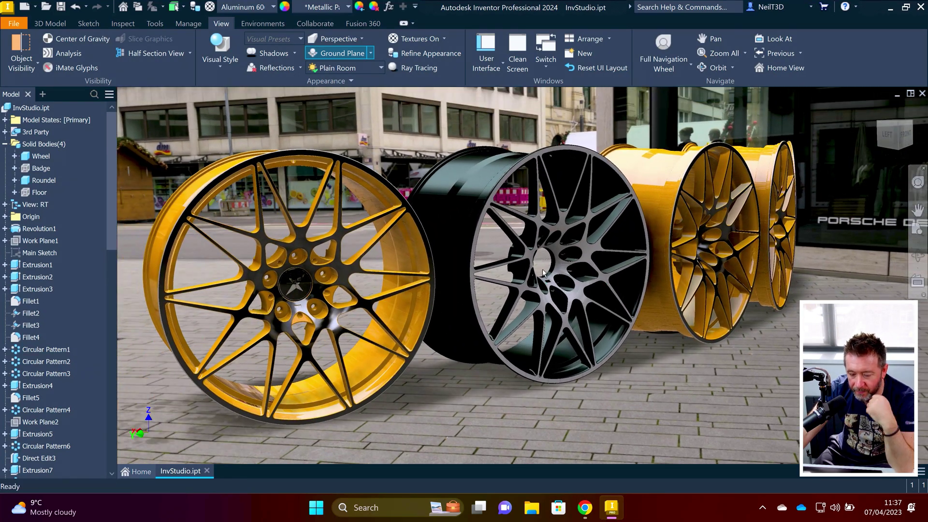
pyautogui.click(414, 68)
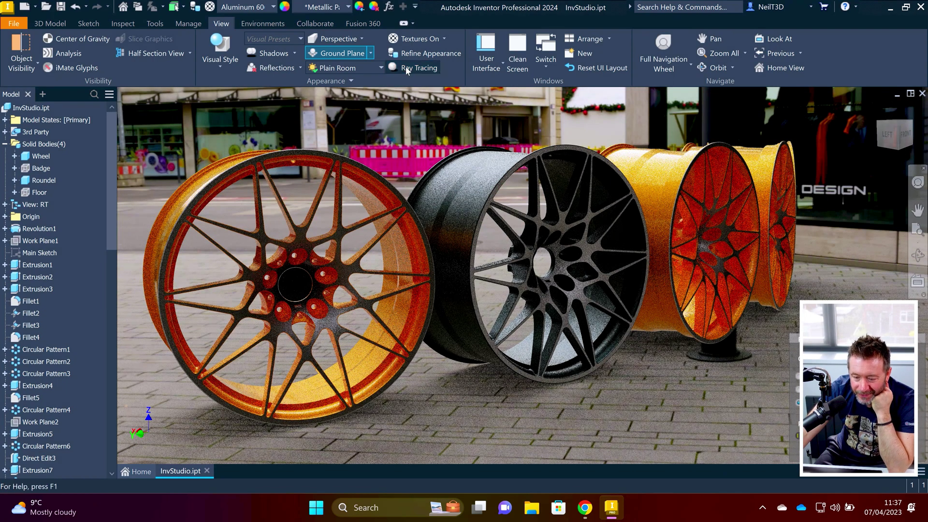
pyautogui.click(406, 69)
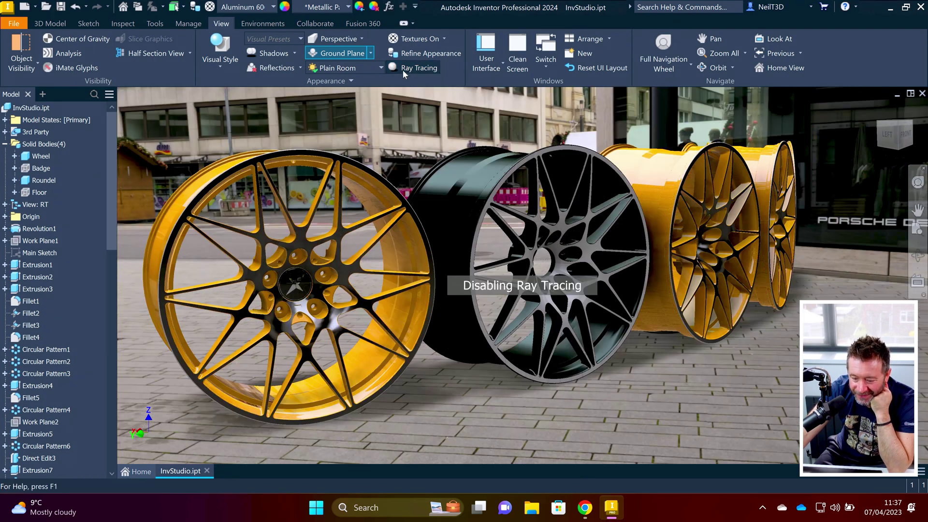
# Step: Set the Plain Room lighting style's exposure to 2.17 and rotate its scene image to change the backdrop
pyautogui.click(348, 69)
pyautogui.click(348, 395)
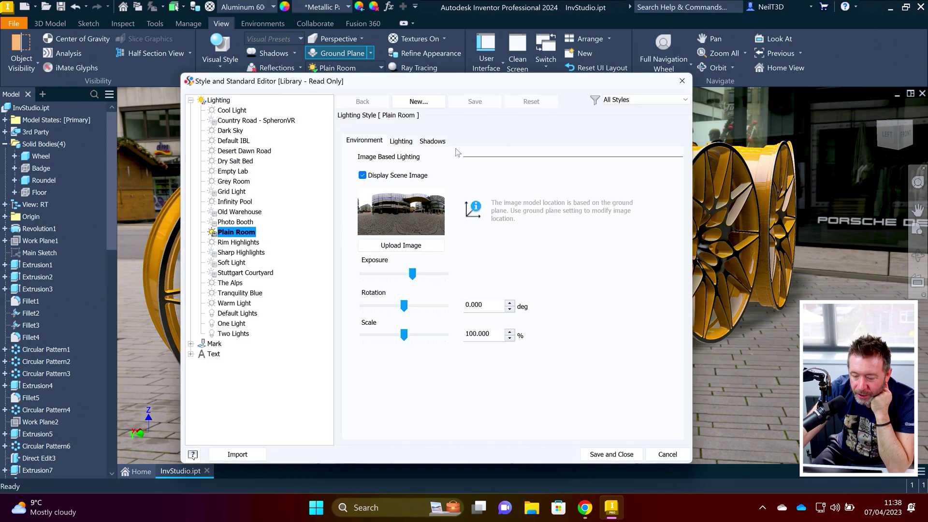
pyautogui.moveTo(415, 278); pyautogui.dragTo(437, 274)
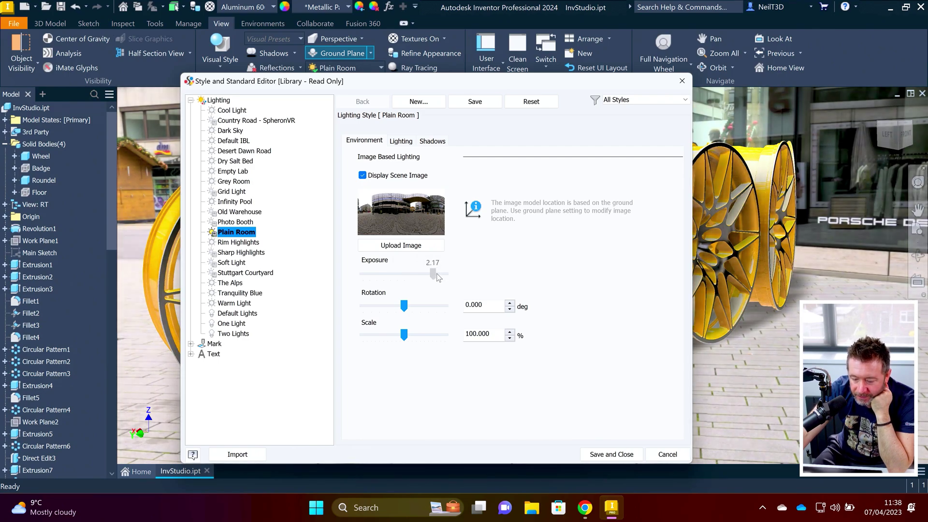
pyautogui.moveTo(404, 305); pyautogui.dragTo(414, 322)
# Step: Adjust the vertical and horizontal position of Light1 in the Plain Room lighting style
pyautogui.click(401, 141)
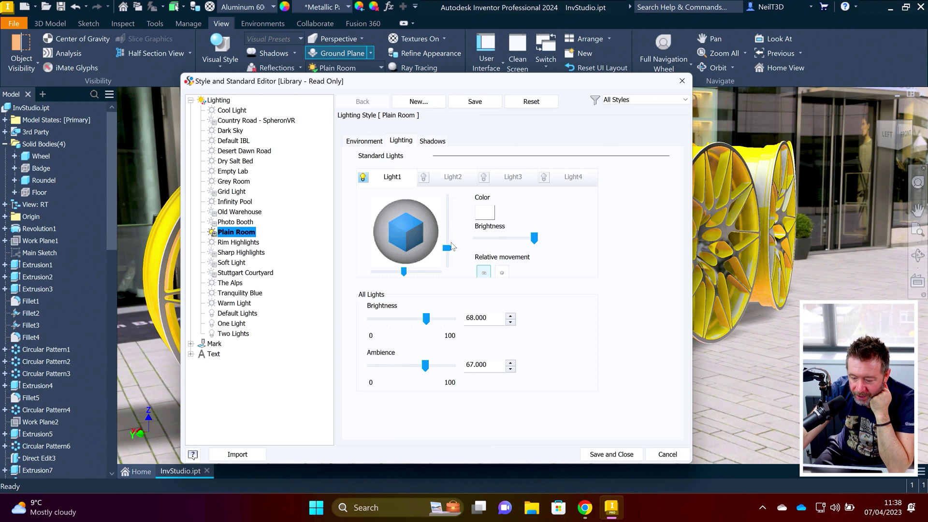
pyautogui.moveTo(451, 243); pyautogui.dragTo(449, 216)
pyautogui.moveTo(408, 270); pyautogui.dragTo(409, 274)
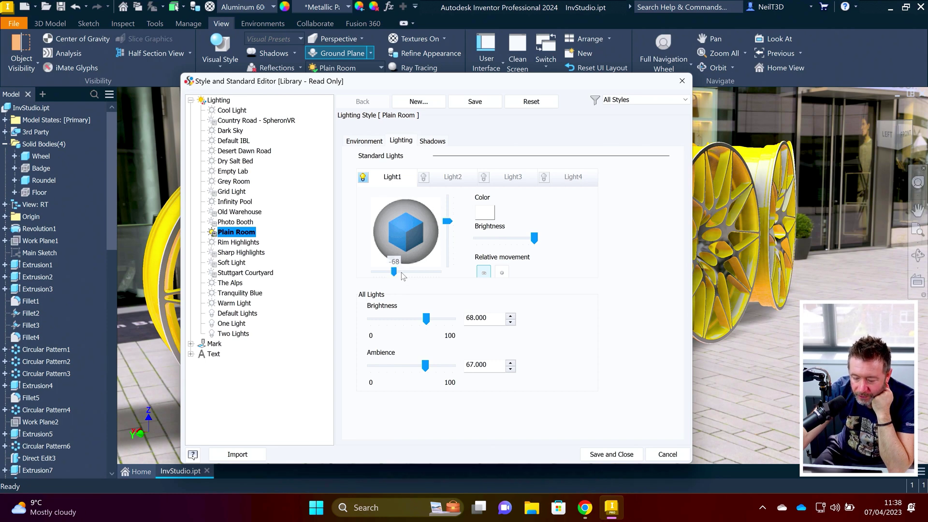
# Step: Set shadow density to 57, softness to 62 and ambient shadows to 65, and save the Plain Room lighting style
pyautogui.click(428, 140)
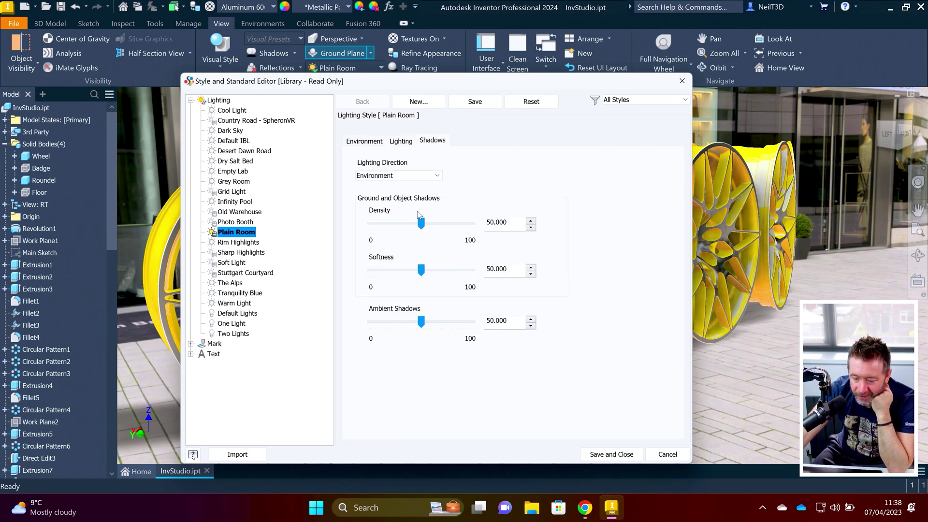
pyautogui.moveTo(421, 222); pyautogui.dragTo(429, 223)
pyautogui.moveTo(421, 270); pyautogui.dragTo(433, 271)
pyautogui.moveTo(421, 321); pyautogui.dragTo(436, 321)
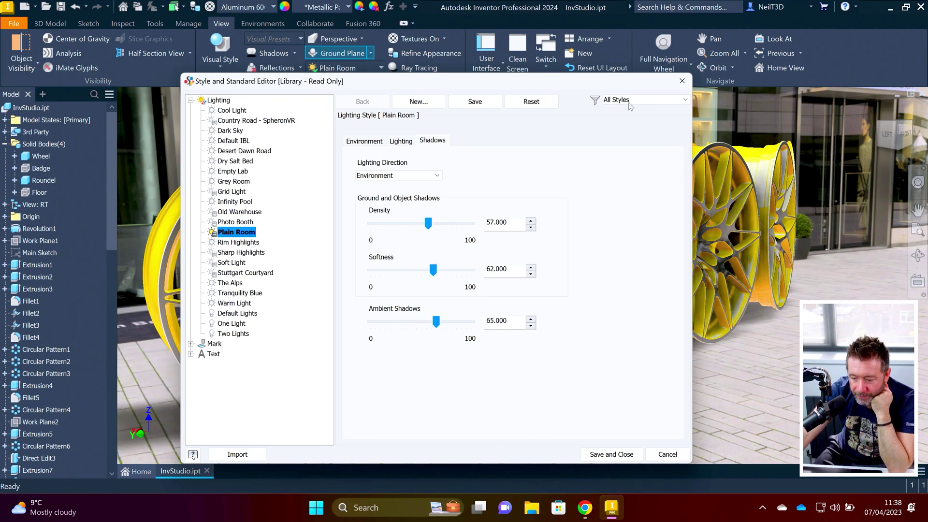
pyautogui.click(611, 455)
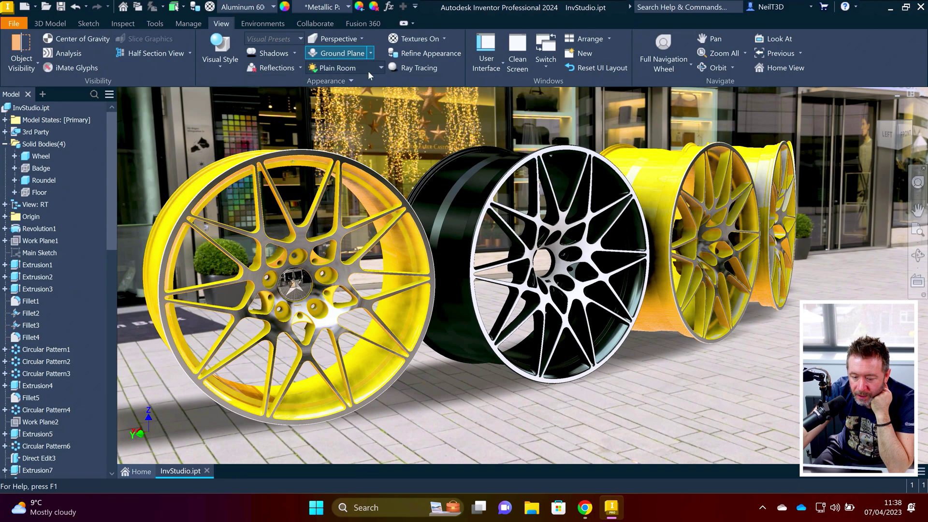
# Step: Enable ray tracing to render the wheels with the edited Plain Room lighting style
pyautogui.click(414, 68)
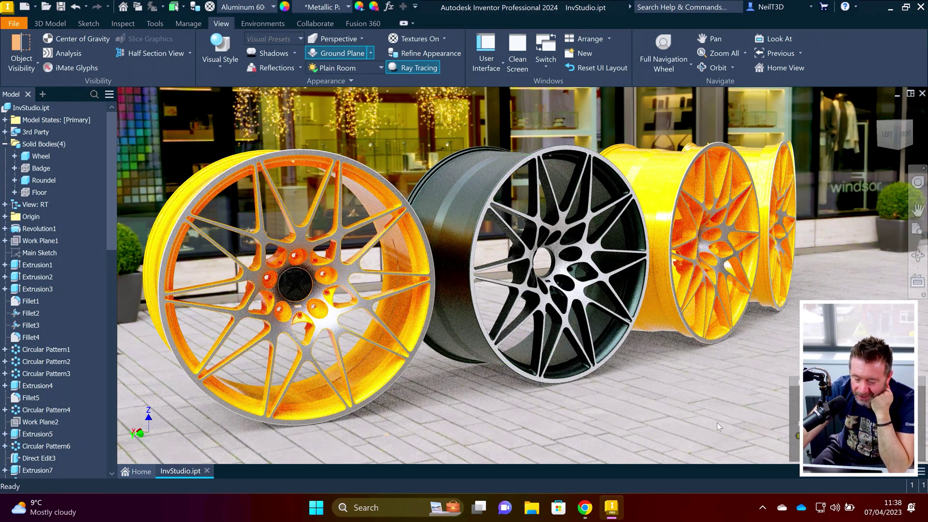
pyautogui.press('F2')
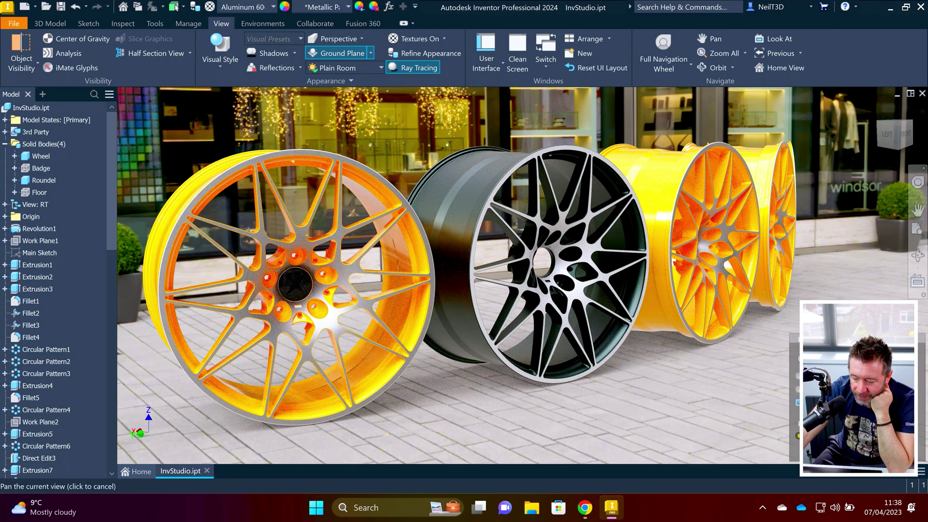
pyautogui.press('Escape')
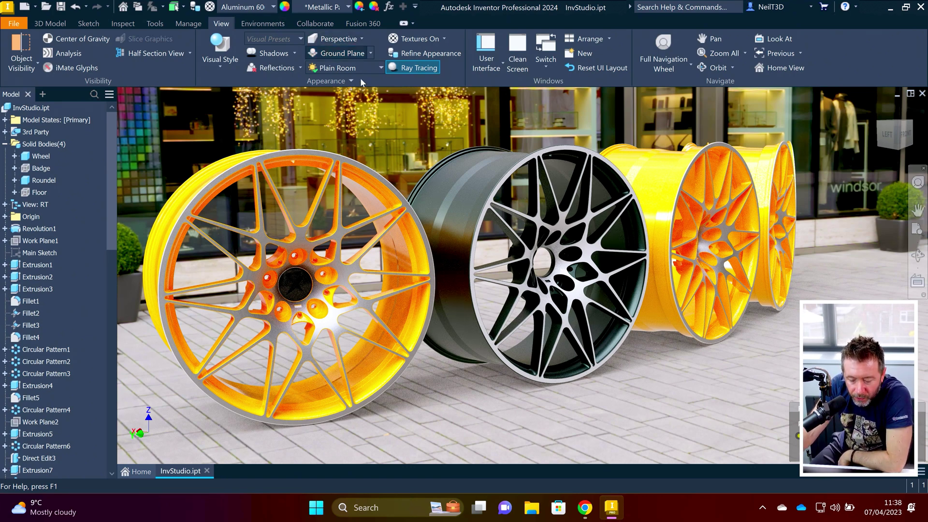
# Step: Turn on the ground plane and switch off ray tracing for the wheel scene
pyautogui.click(333, 53)
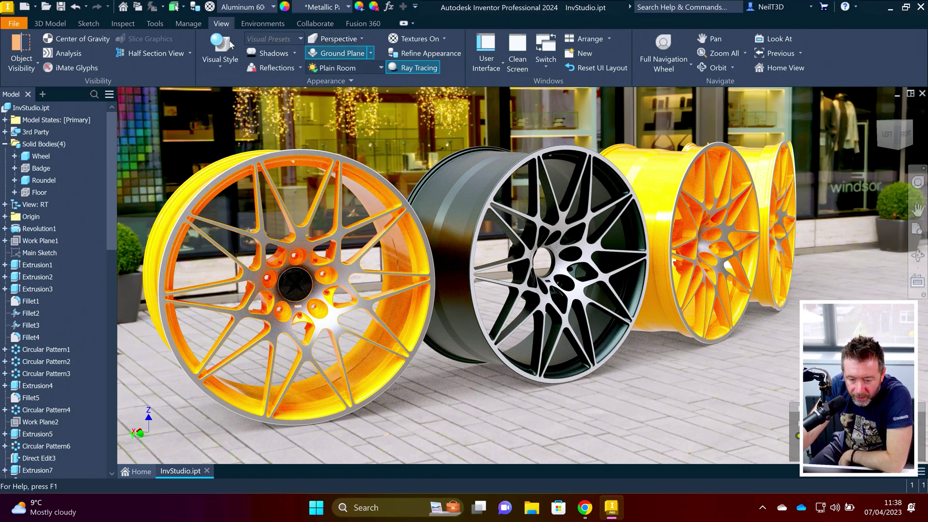
pyautogui.click(410, 67)
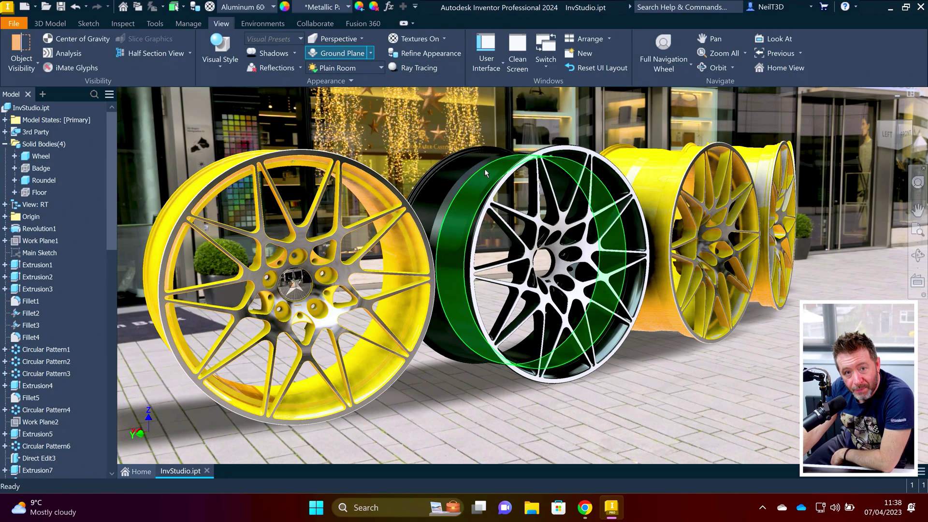
# Step: Minimise Inventor, view the InvMark website in Chrome and minimise the browser
pyautogui.click(889, 7)
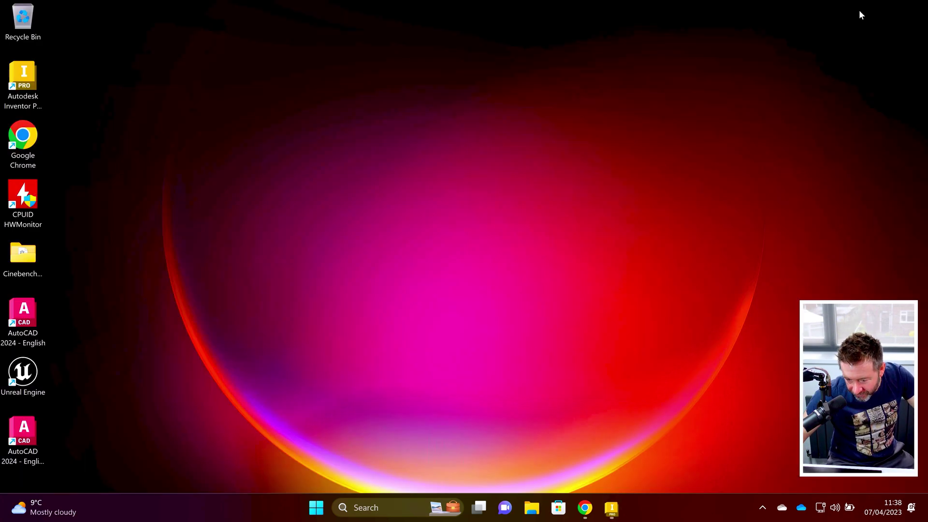
pyautogui.click(584, 508)
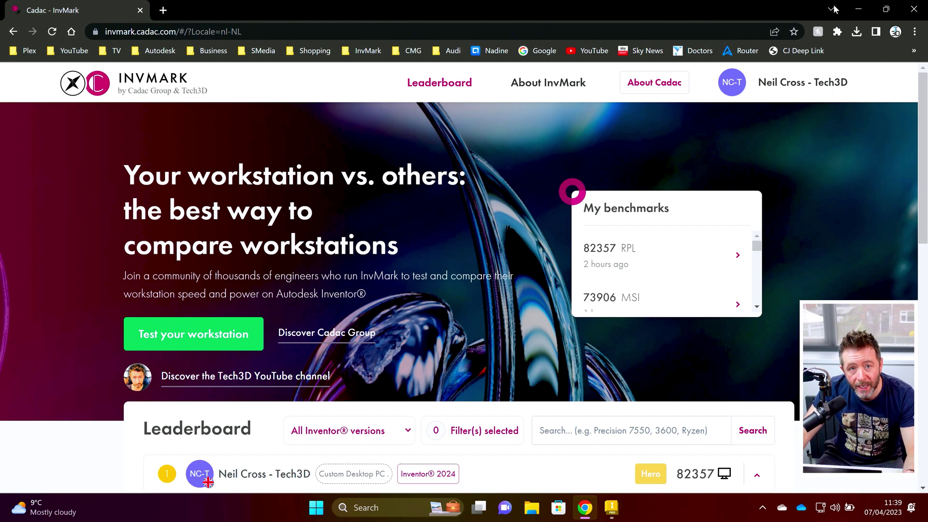
pyautogui.click(858, 9)
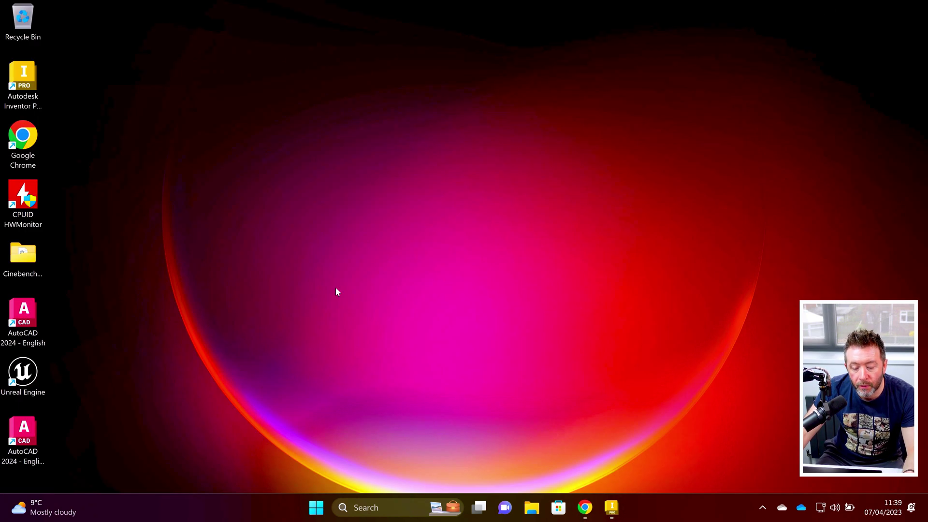
# Step: Switch back to Inventor, close InvStudio.ipt without saving changes, and launch the InvMark add-in
pyautogui.click(611, 507)
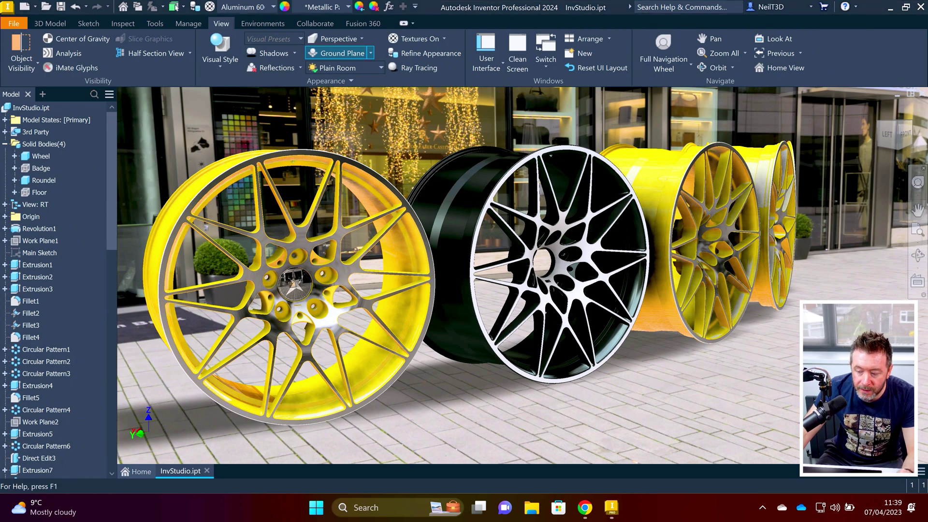
pyautogui.click(923, 95)
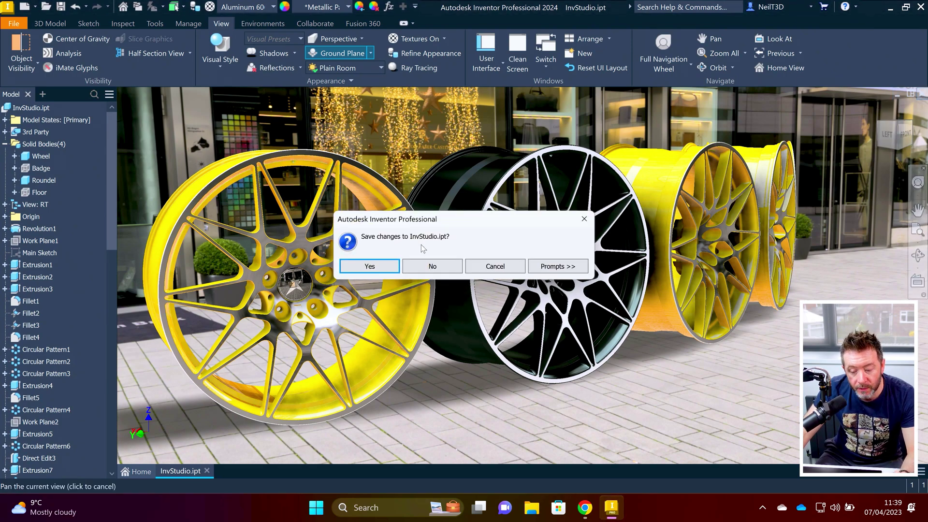
pyautogui.click(434, 267)
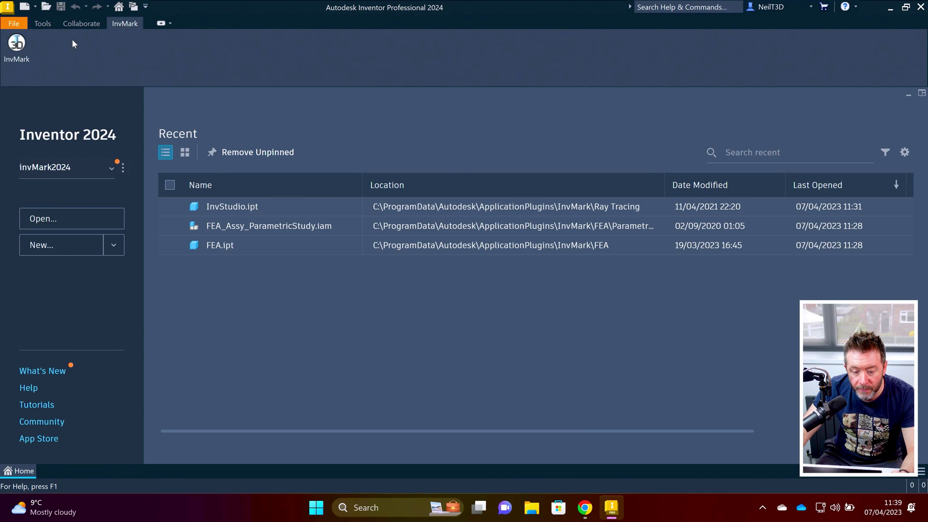
pyautogui.click(16, 44)
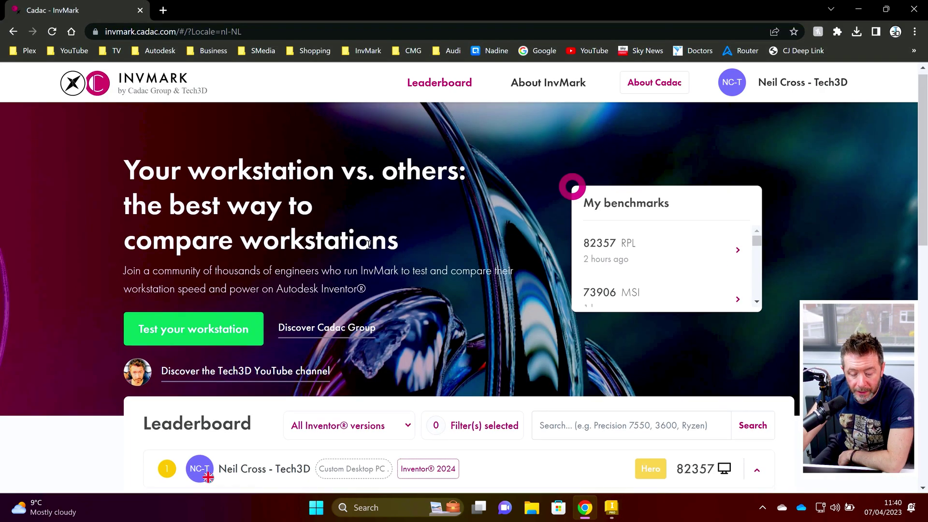
# Step: Expand the top-ranked entry of the InvMark leaderboard to view its component scores and hardware
pyautogui.scroll(-3, 369, 244)
pyautogui.click(758, 296)
pyautogui.scroll(-3, 291, 180)
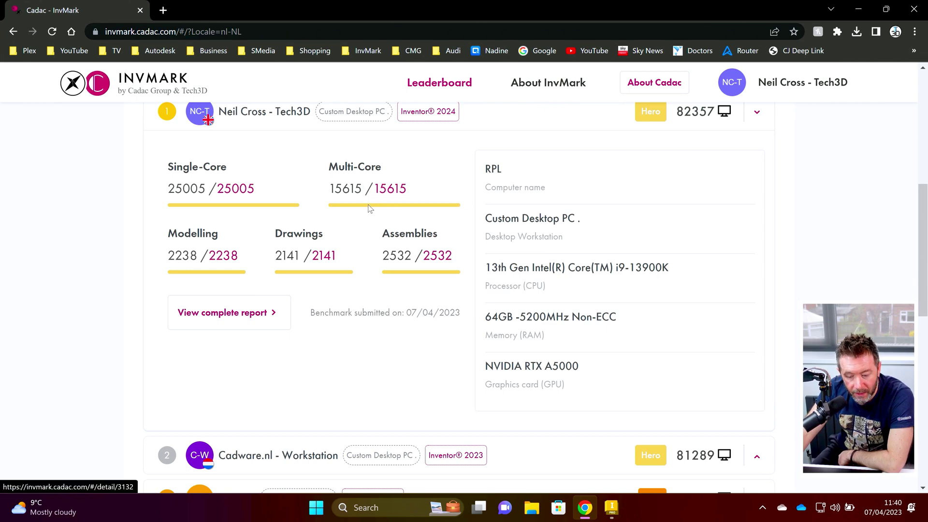
# Step: Compare the expanded top entry's score and hardware with the lower-ranked leaderboard entries
pyautogui.scroll(-6, 368, 207)
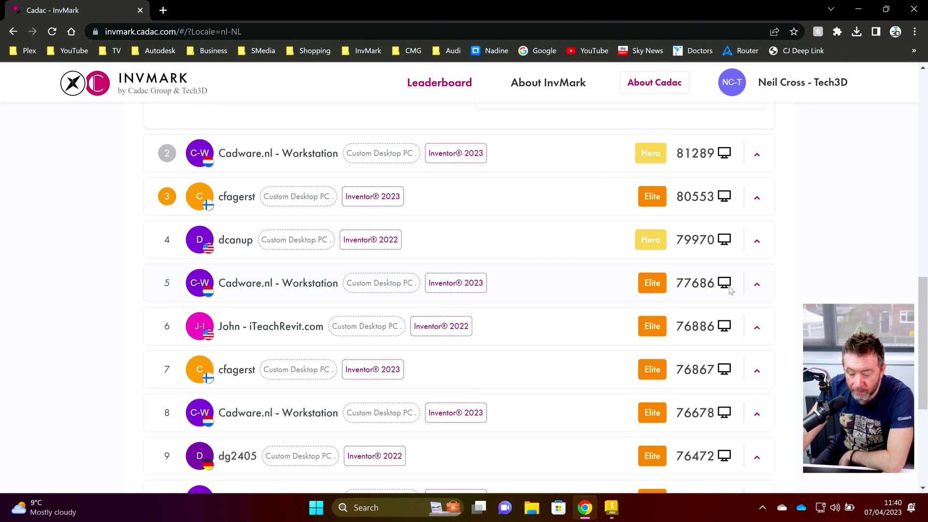
pyautogui.scroll(1, 684, 279)
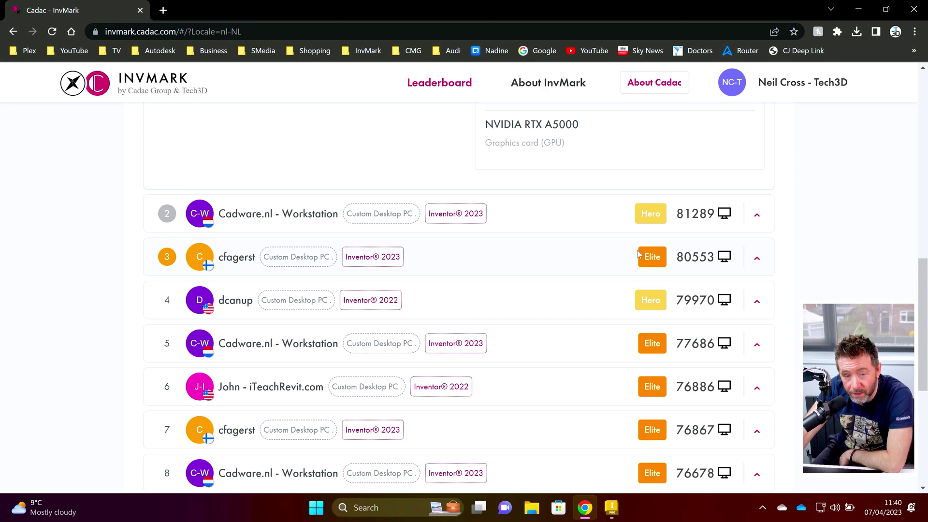
pyautogui.scroll(-1, 670, 275)
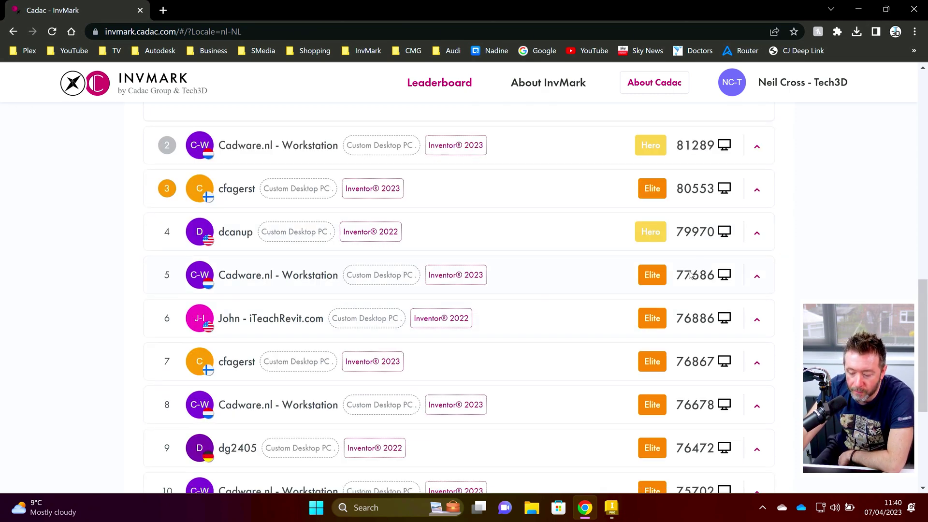
pyautogui.scroll(4, 690, 275)
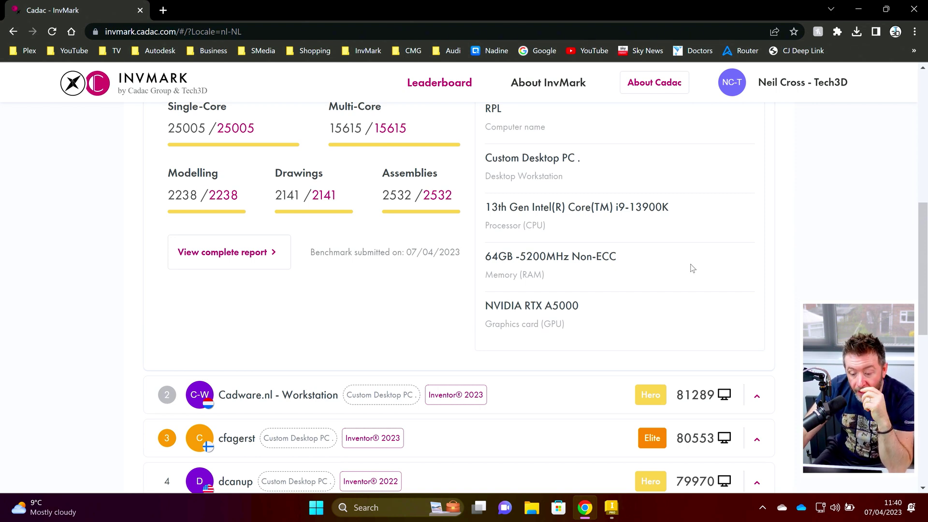
pyautogui.scroll(3, 809, 199)
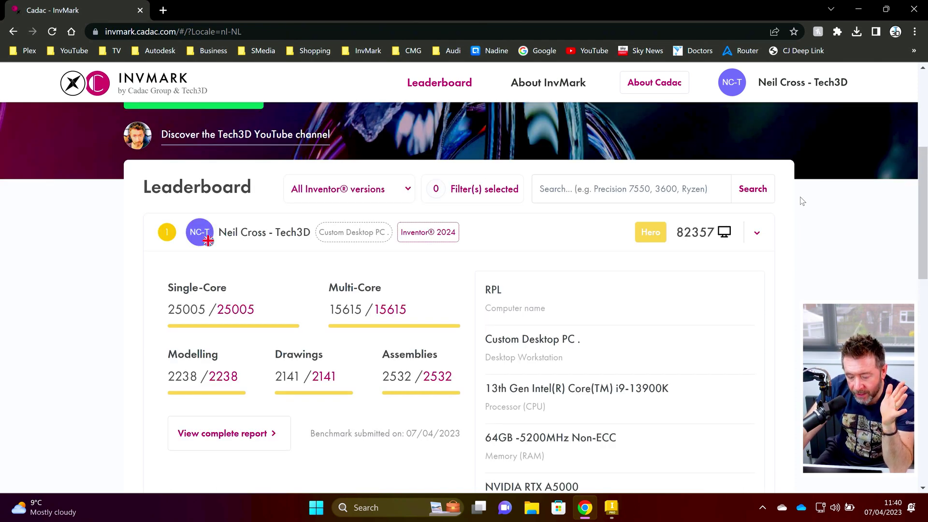
pyautogui.scroll(-4, 798, 203)
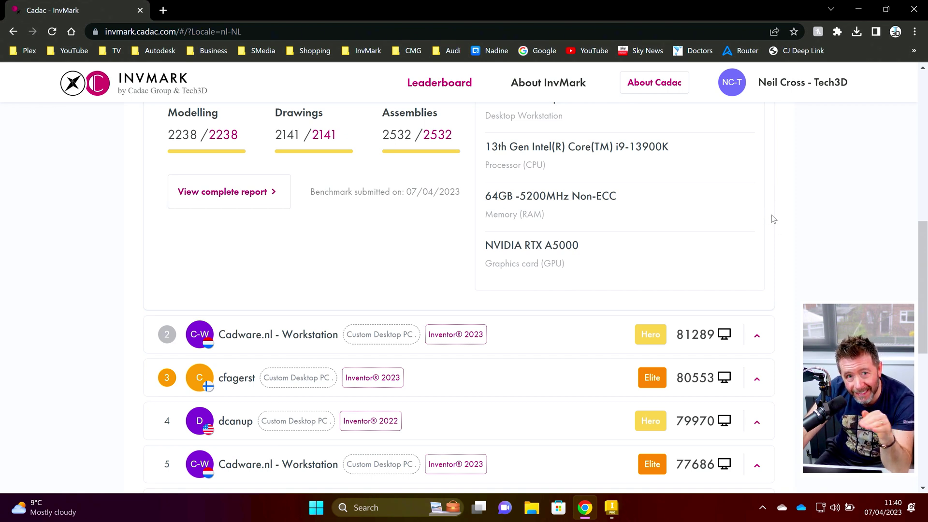
pyautogui.scroll(-1, 771, 215)
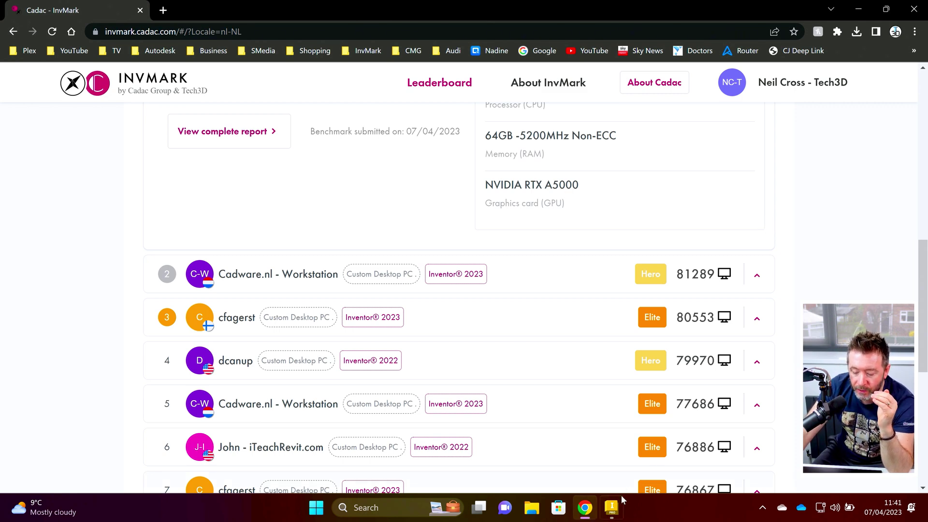
# Step: Check the CPU, system and GPU details in Inventor's InvMark window, then return to Chrome and collapse the top leaderboard entry
pyautogui.click(611, 507)
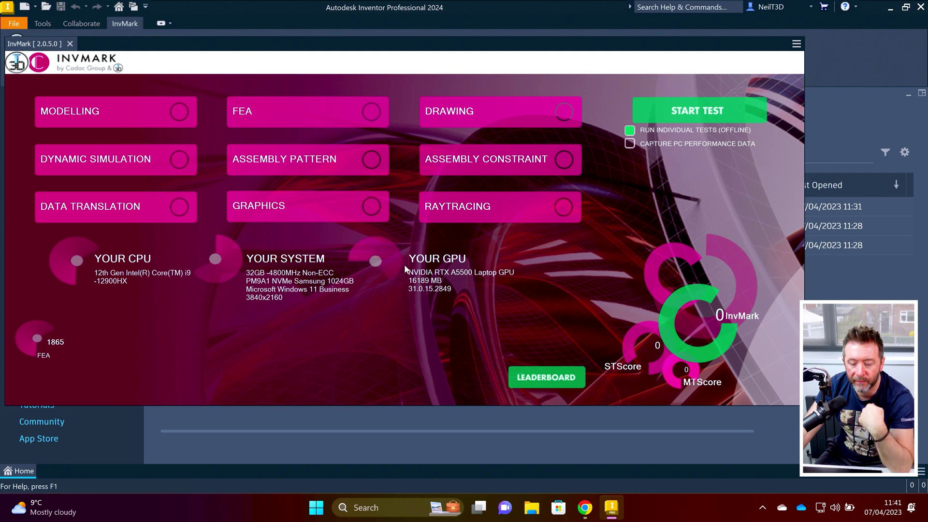
pyautogui.click(585, 507)
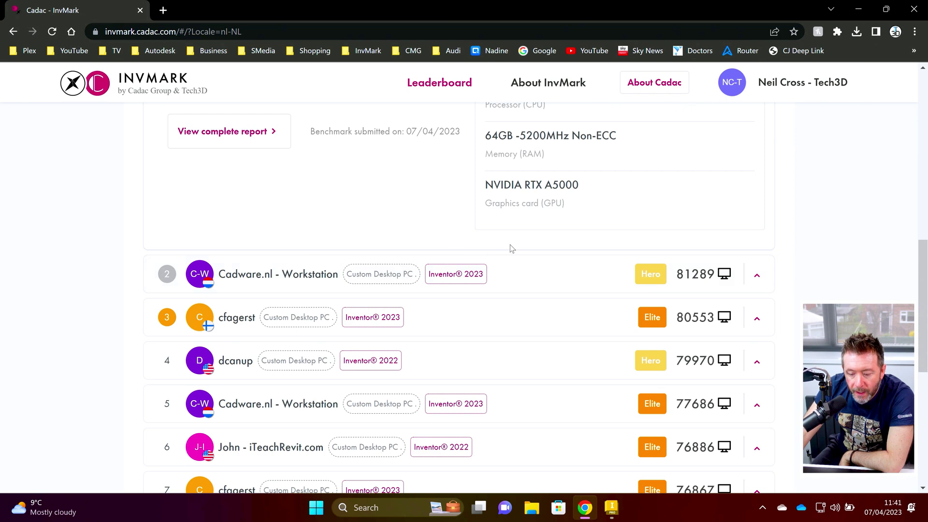
pyautogui.scroll(6, 510, 248)
pyautogui.click(757, 234)
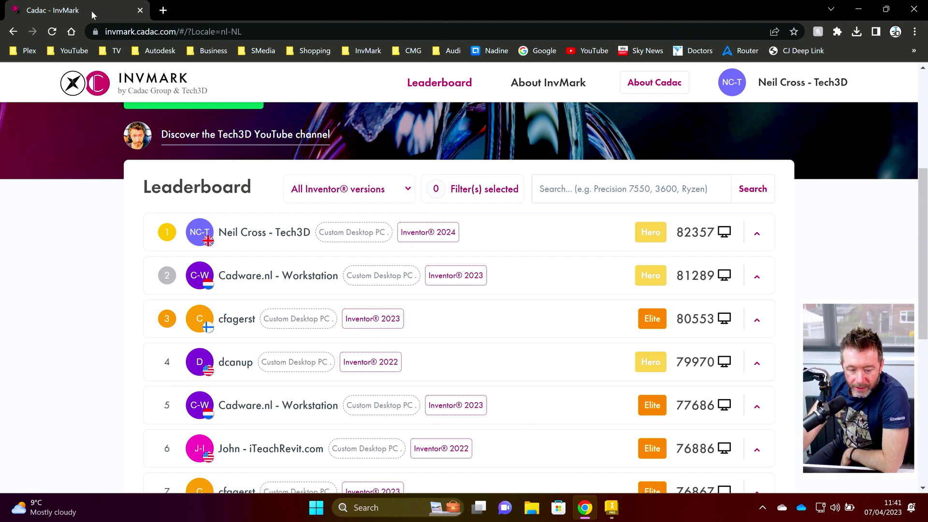
# Step: Find the PREC7770 result in the My benchmarks list and open its benchmark report
pyautogui.scroll(1, 140, 95)
pyautogui.scroll(5, 139, 94)
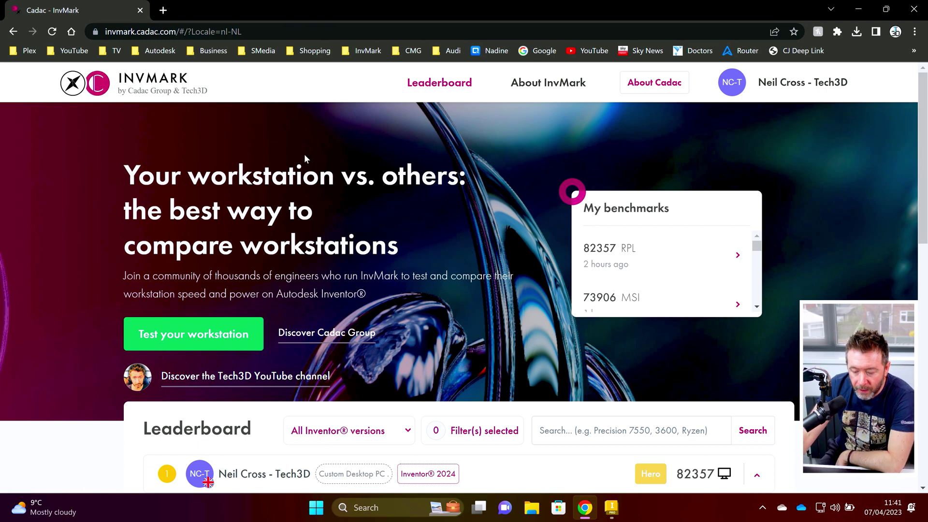
pyautogui.scroll(-1, 503, 214)
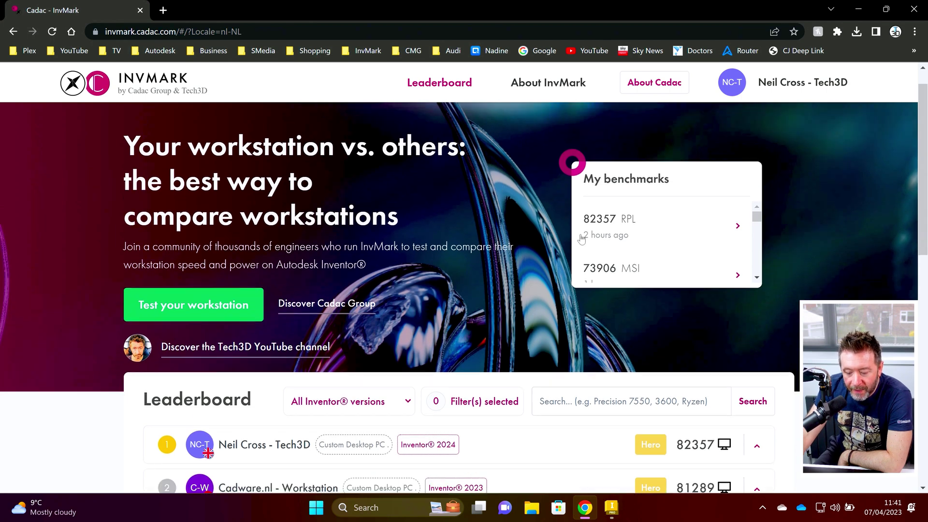
pyautogui.scroll(-2, 657, 208)
pyautogui.scroll(-2, 658, 209)
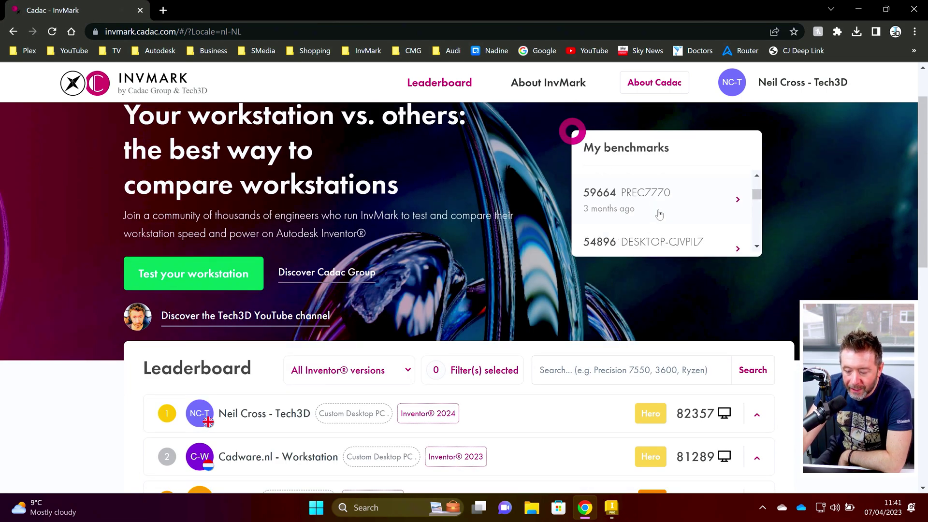
pyautogui.click(655, 205)
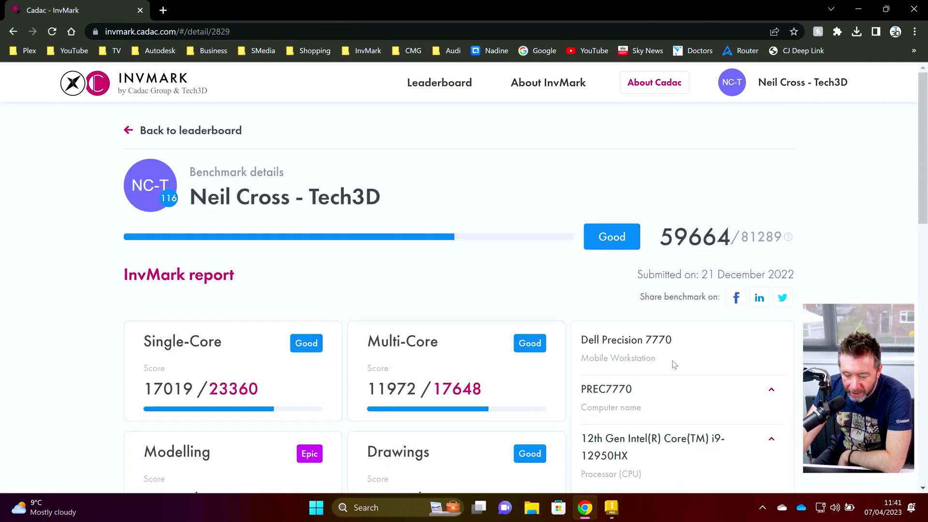
# Step: Examine the Dell Precision 7770 report's model, category scores, hardware and Inventor version
pyautogui.moveTo(672, 341); pyautogui.dragTo(646, 345)
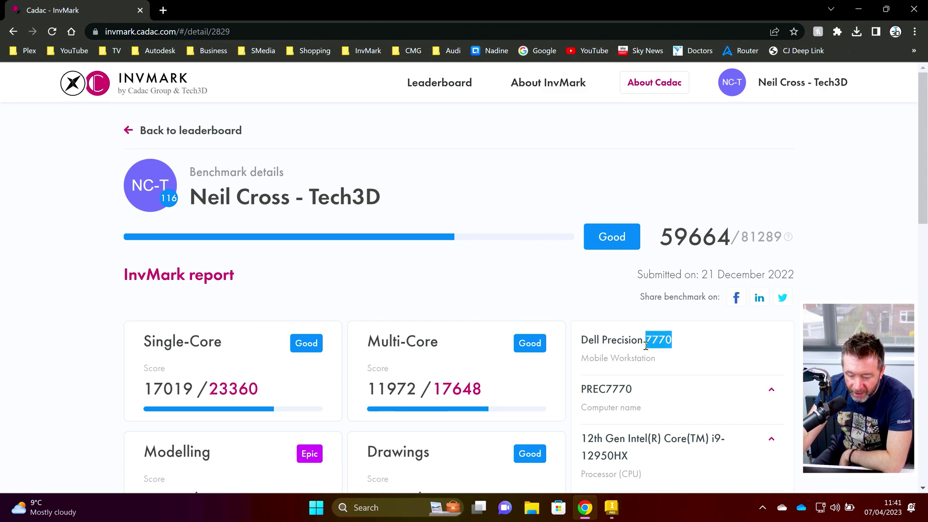
pyautogui.scroll(-2, 644, 350)
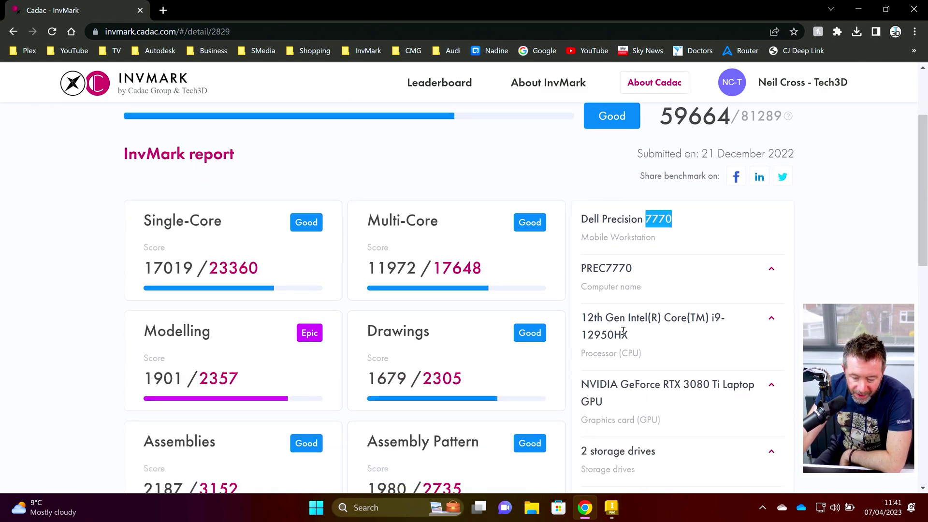
pyautogui.scroll(-2, 422, 315)
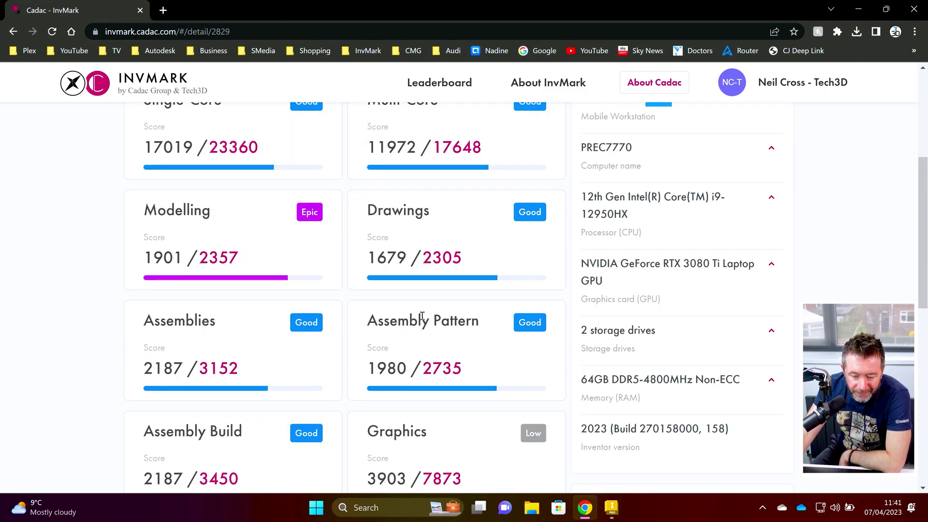
pyautogui.moveTo(376, 259); pyautogui.dragTo(409, 256)
pyautogui.click(386, 261)
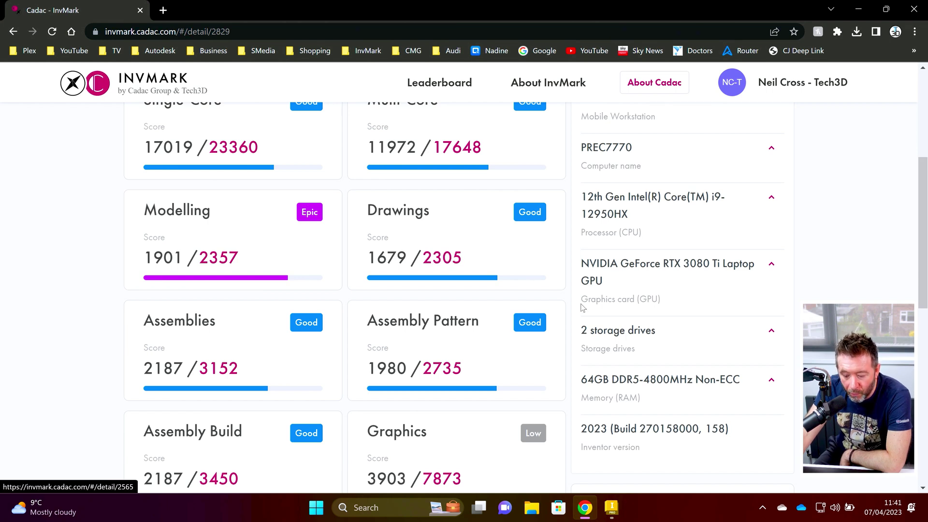
pyautogui.doubleClick(596, 427)
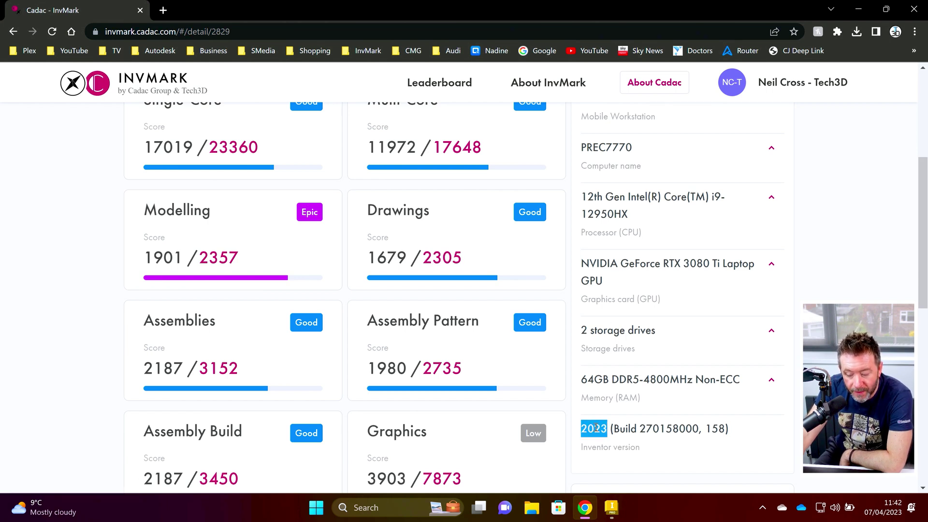
# Step: Open the report linked to the best Drawings score and examine its Ray Tracing score and processor
pyautogui.click(442, 260)
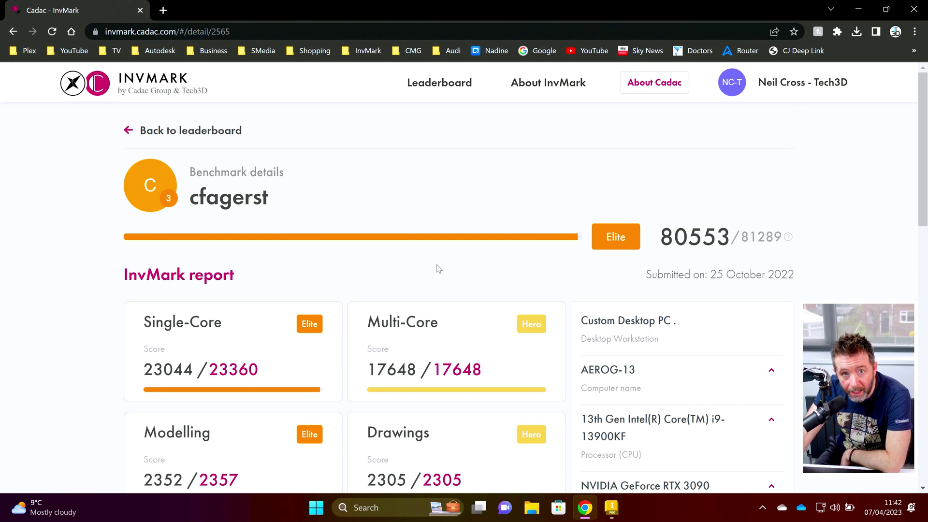
pyautogui.scroll(-10, 437, 270)
pyautogui.scroll(-1, 439, 275)
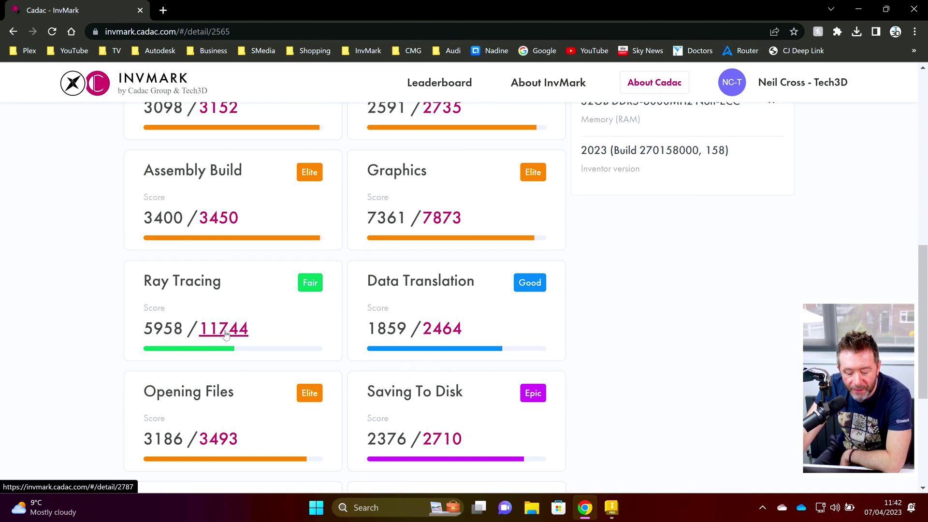
pyautogui.scroll(5, 383, 309)
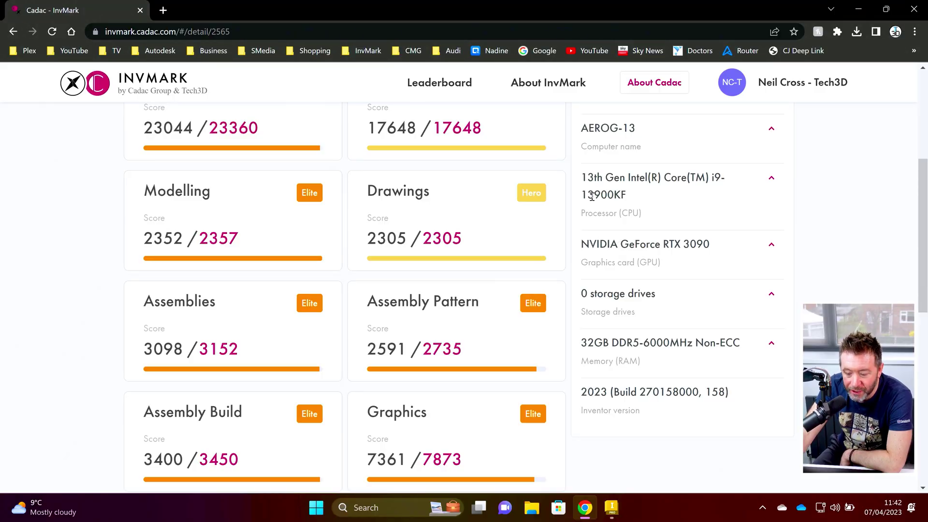
pyautogui.doubleClick(592, 196)
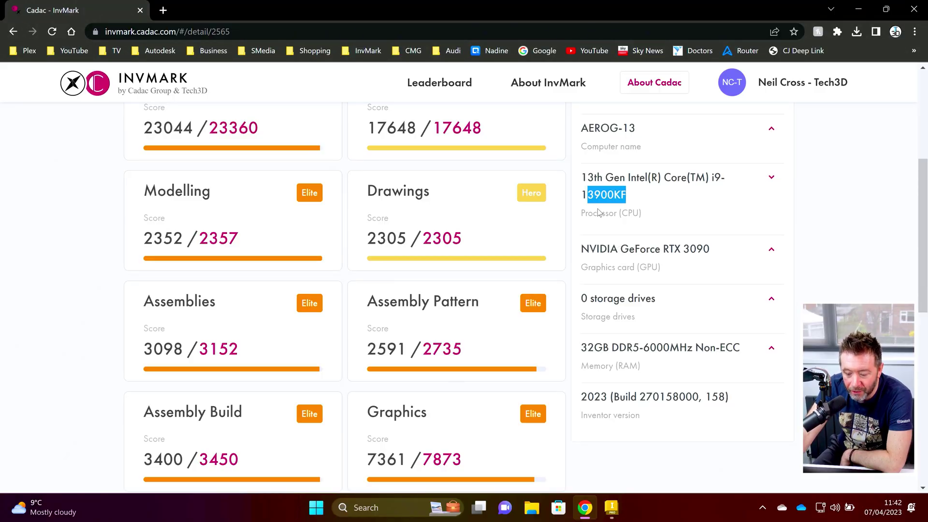
pyautogui.scroll(-2, 190, 437)
# Step: Open the report linked to the best Ray Tracing score and check its processor and graphics card
pyautogui.click(227, 448)
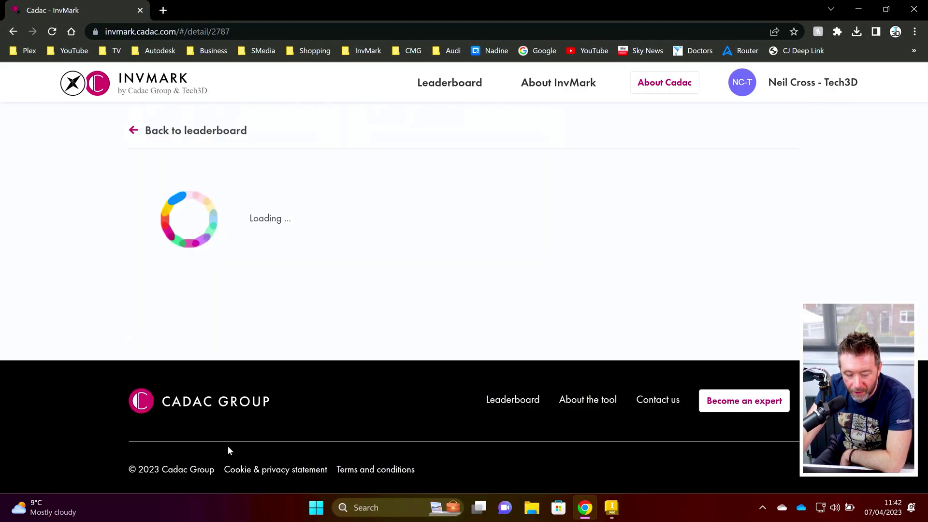
pyautogui.scroll(-1, 540, 422)
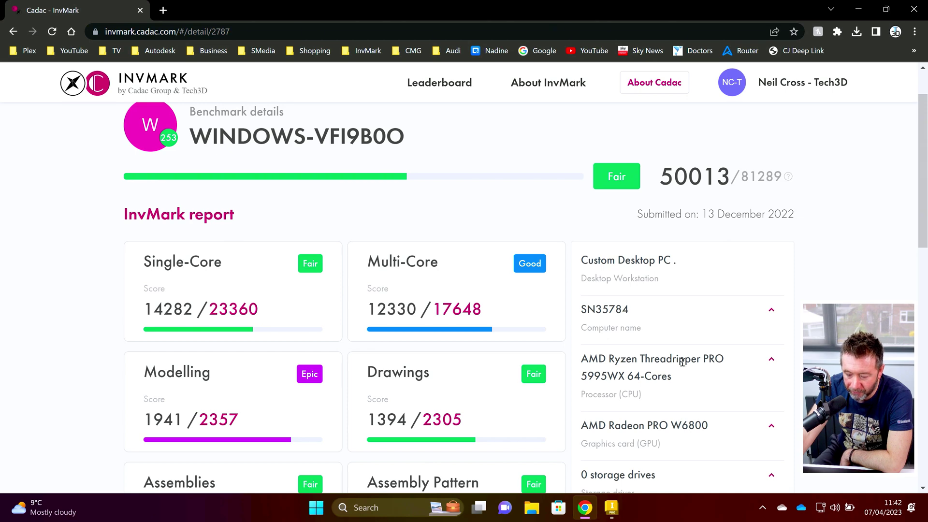
# Step: Compare the report's 64-core Threadripper processor with its Single-Core, Multi-Core and Ray Tracing scores
pyautogui.moveTo(583, 377); pyautogui.dragTo(667, 377)
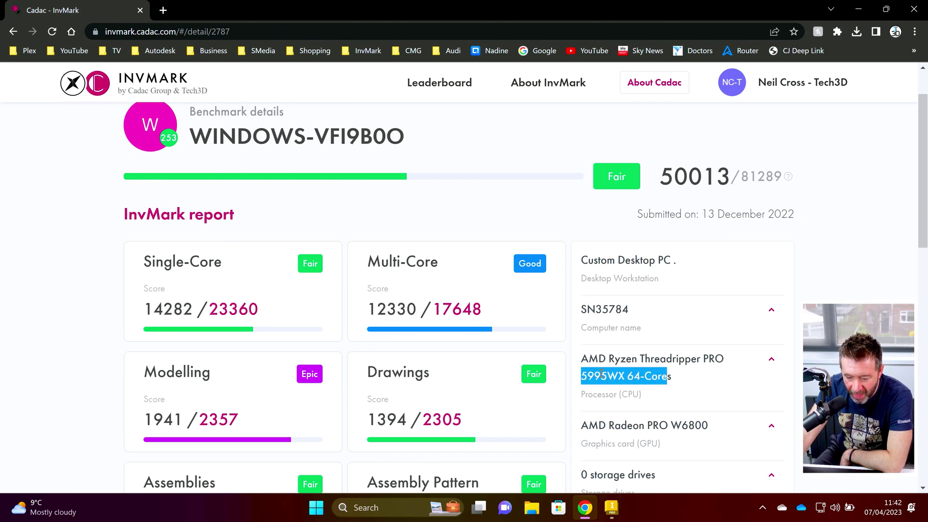
pyautogui.scroll(-5, 598, 379)
pyautogui.scroll(4, 601, 384)
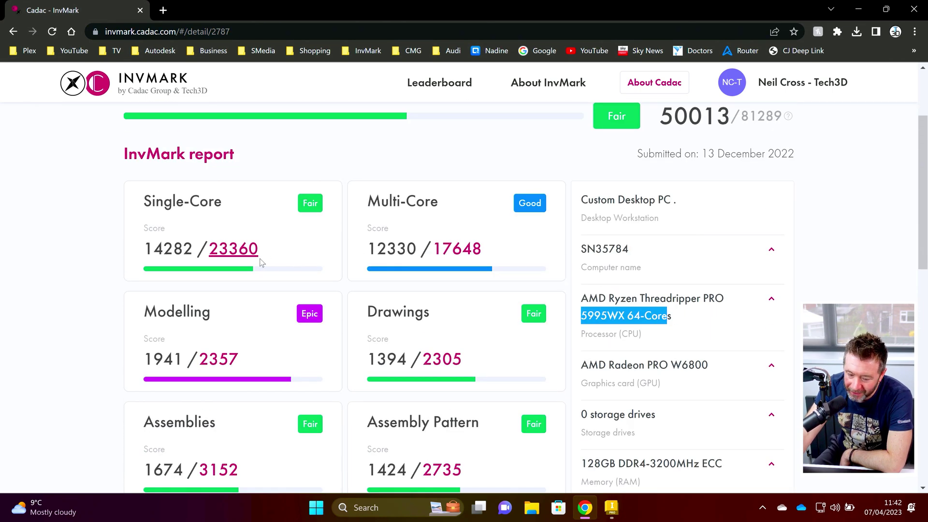
pyautogui.scroll(-1, 266, 224)
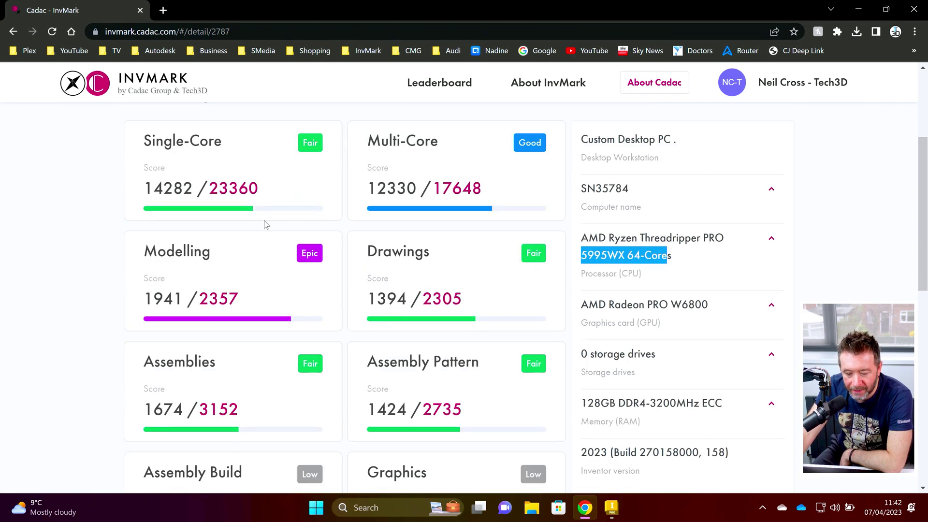
pyautogui.moveTo(147, 188); pyautogui.dragTo(193, 188)
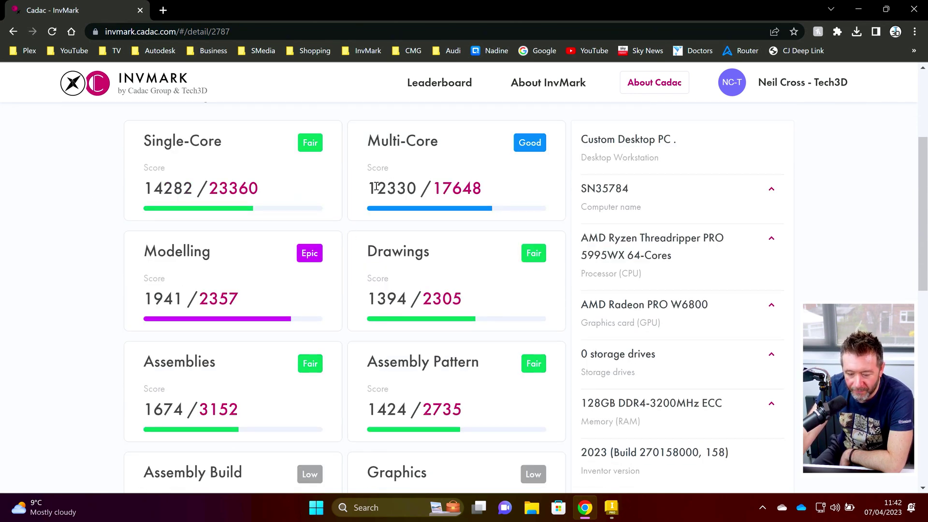
pyautogui.moveTo(386, 188); pyautogui.dragTo(371, 188)
pyautogui.scroll(-3, 306, 379)
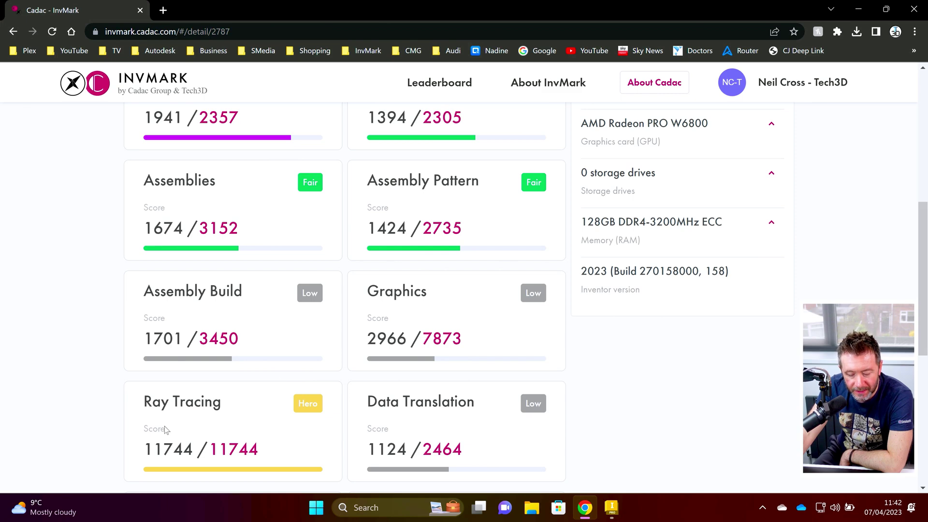
pyautogui.scroll(3, 500, 319)
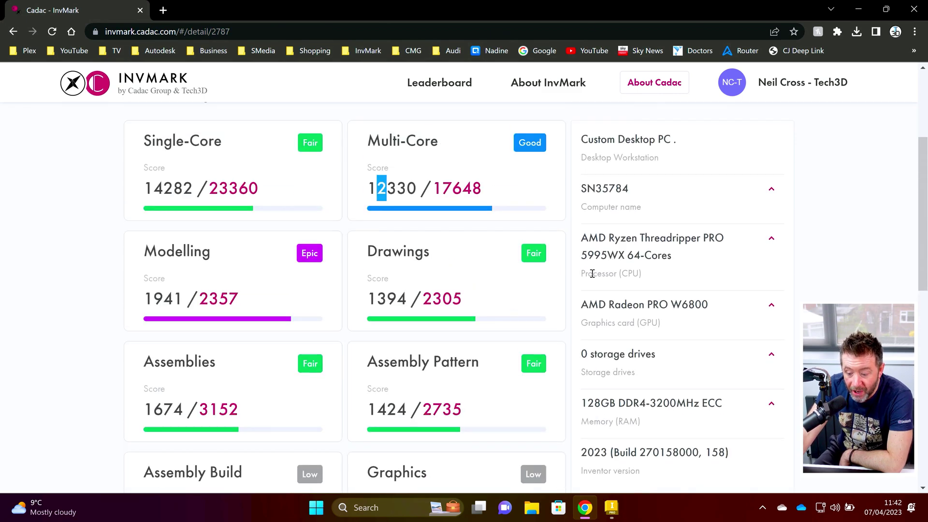
pyautogui.scroll(1, 610, 256)
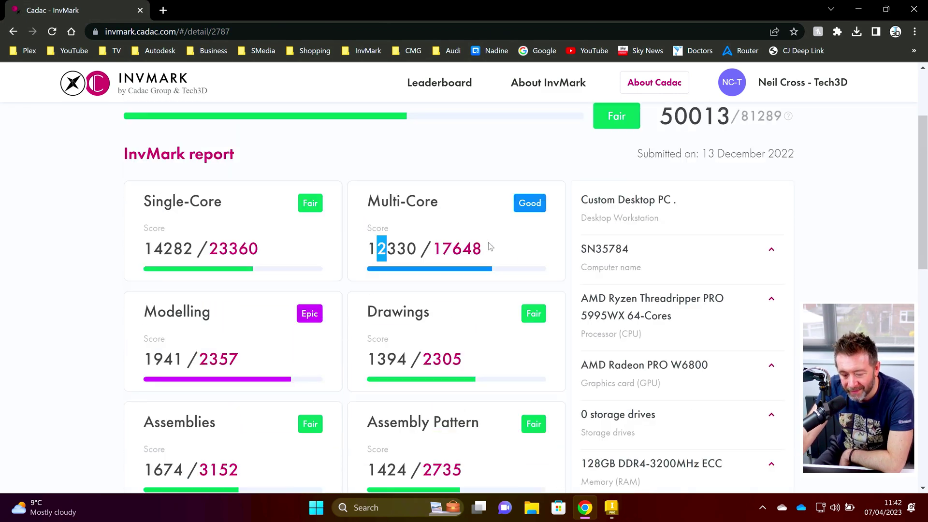
# Step: Examine the report's Multi-Core score alongside the modelling, drawing, assembly, graphics and file-handling category scores
pyautogui.moveTo(368, 248); pyautogui.dragTo(417, 250)
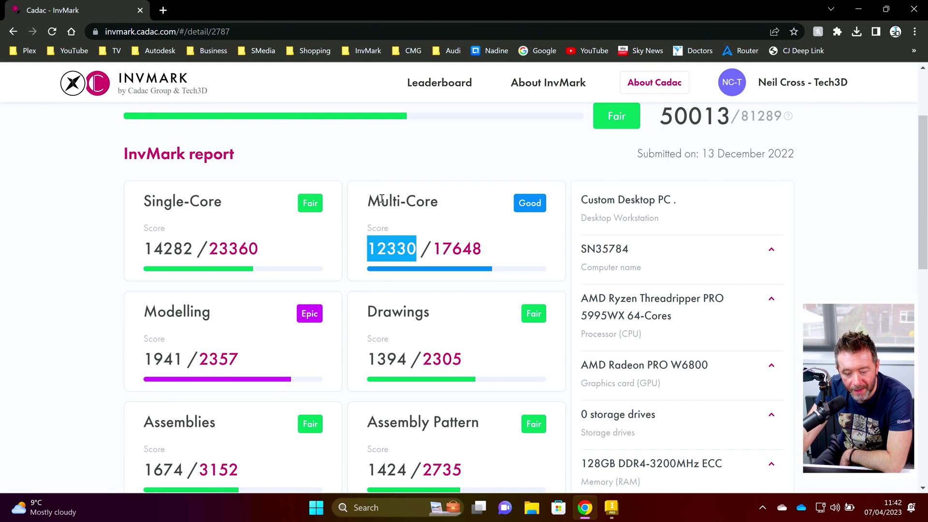
pyautogui.scroll(1, 382, 203)
pyautogui.scroll(-7, 380, 212)
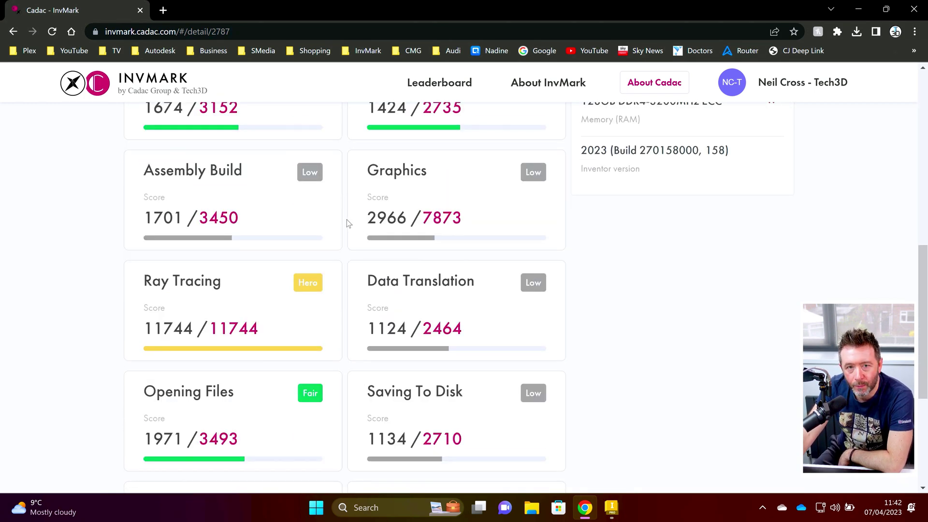
pyautogui.scroll(5, 358, 213)
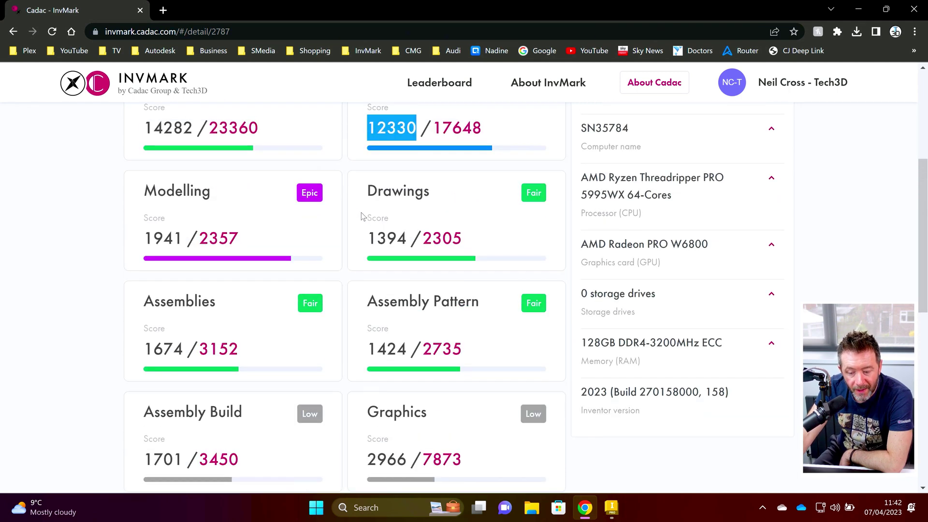
pyautogui.scroll(3, 376, 189)
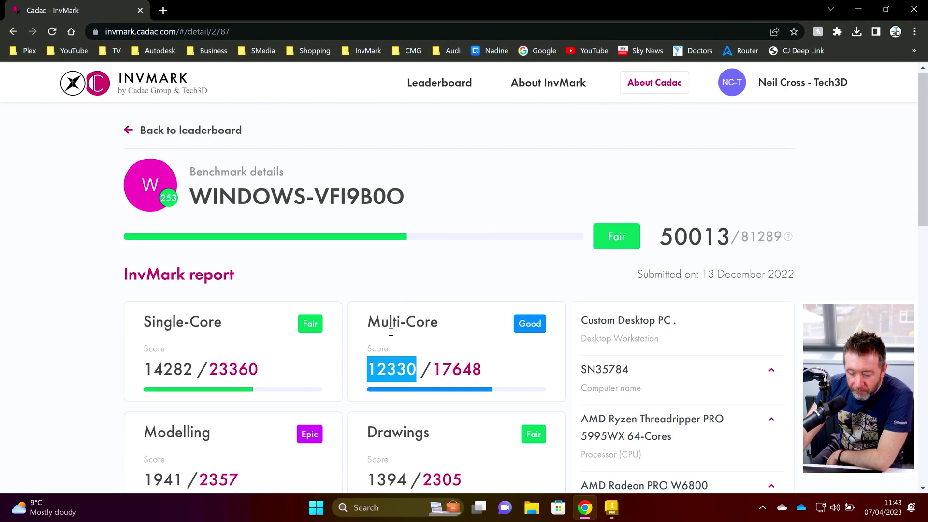
pyautogui.scroll(-1, 374, 328)
pyautogui.click(389, 312)
pyautogui.moveTo(369, 312); pyautogui.dragTo(415, 311)
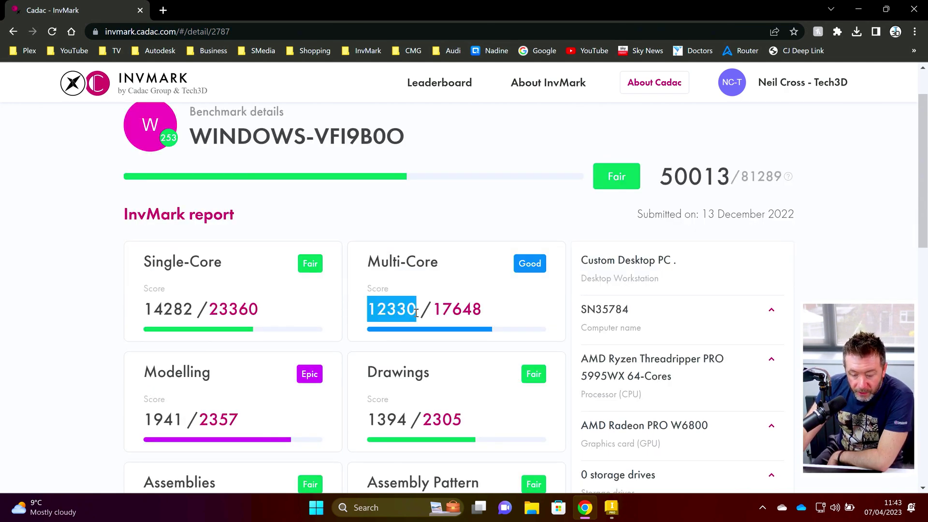
pyautogui.click(410, 310)
pyautogui.scroll(-3, 404, 315)
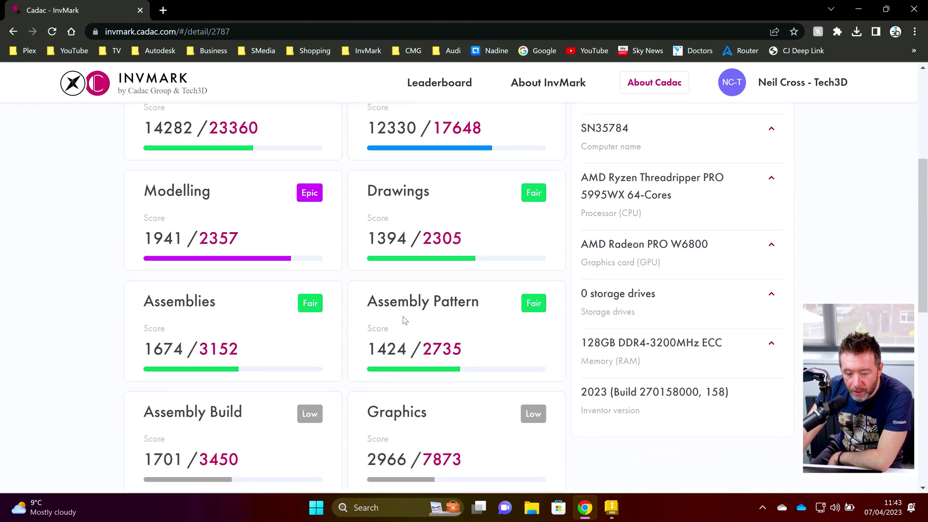
pyautogui.scroll(4, 405, 320)
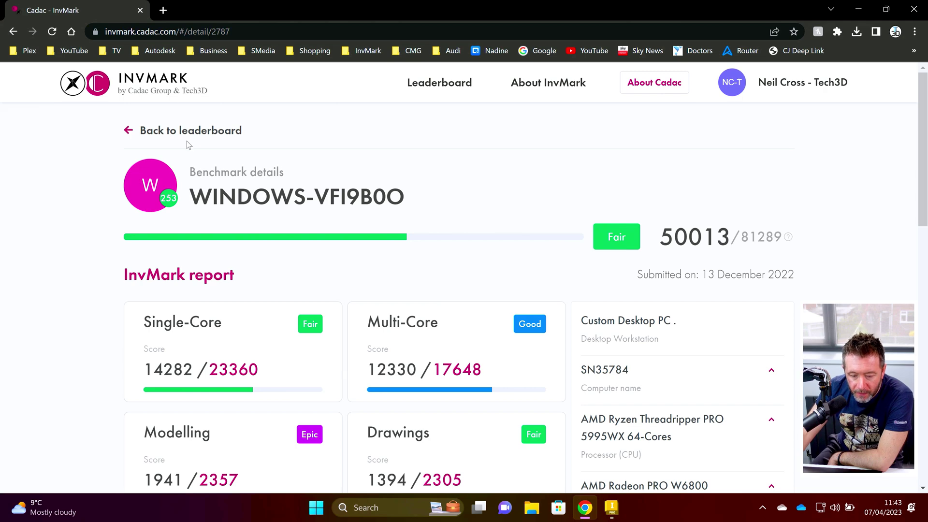
# Step: Leave the report, start downloading the InvMark add-in from the About InvMark page and switch back to Autodesk Inventor
pyautogui.click(190, 131)
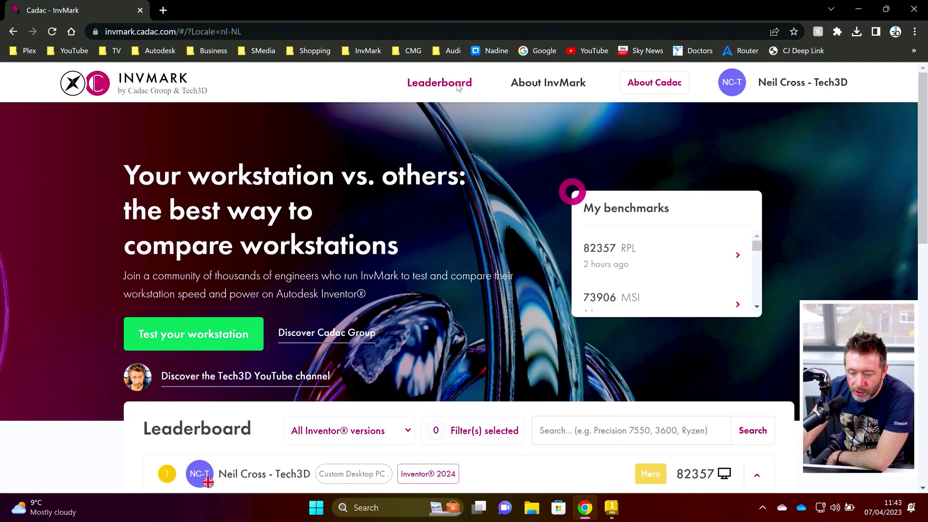
pyautogui.click(548, 83)
pyautogui.click(669, 259)
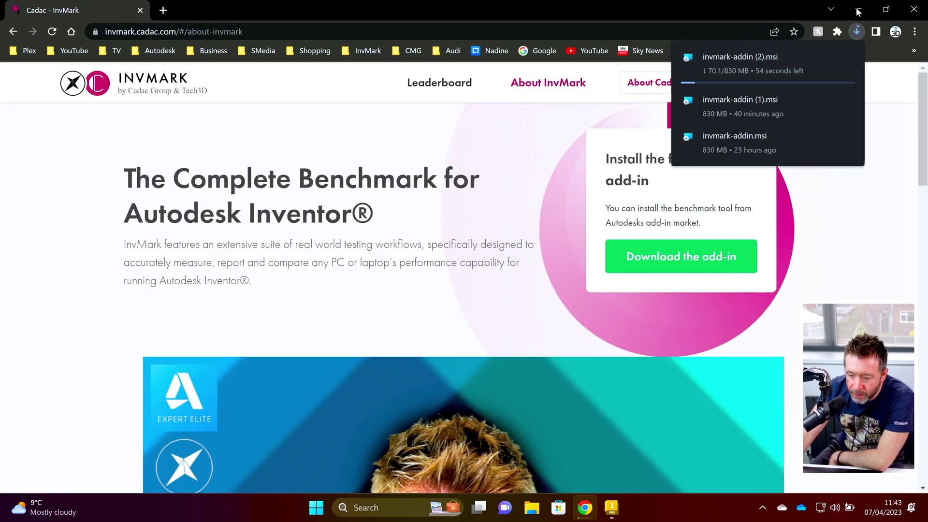
pyautogui.click(856, 11)
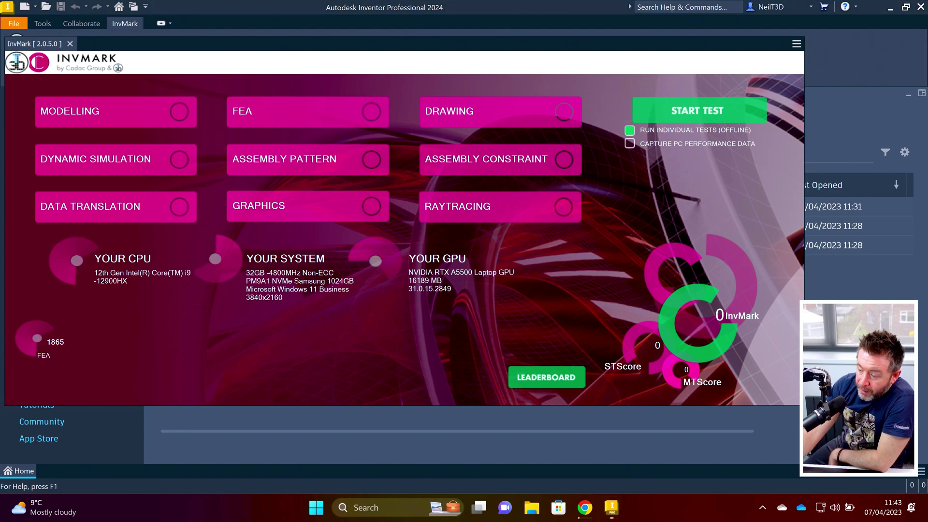